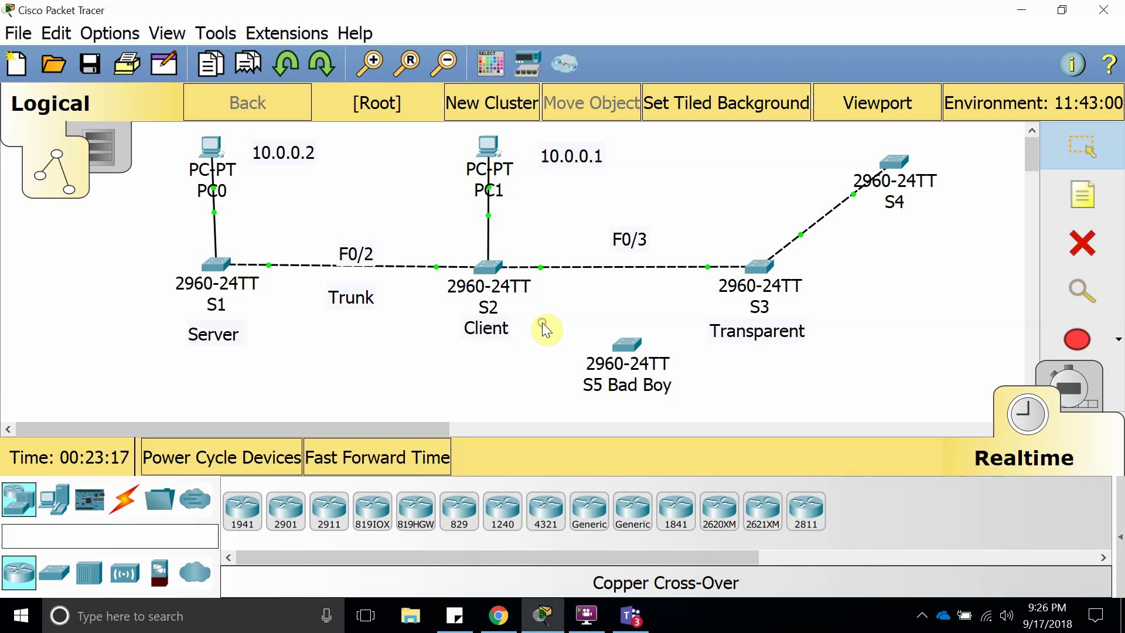
Nudge the S5 Bad Boy switch a little right so it sits below and between S2 and S3.
{"action": "left_click_drag", "start_coordinate": [635, 346], "coordinate": [606, 336]}
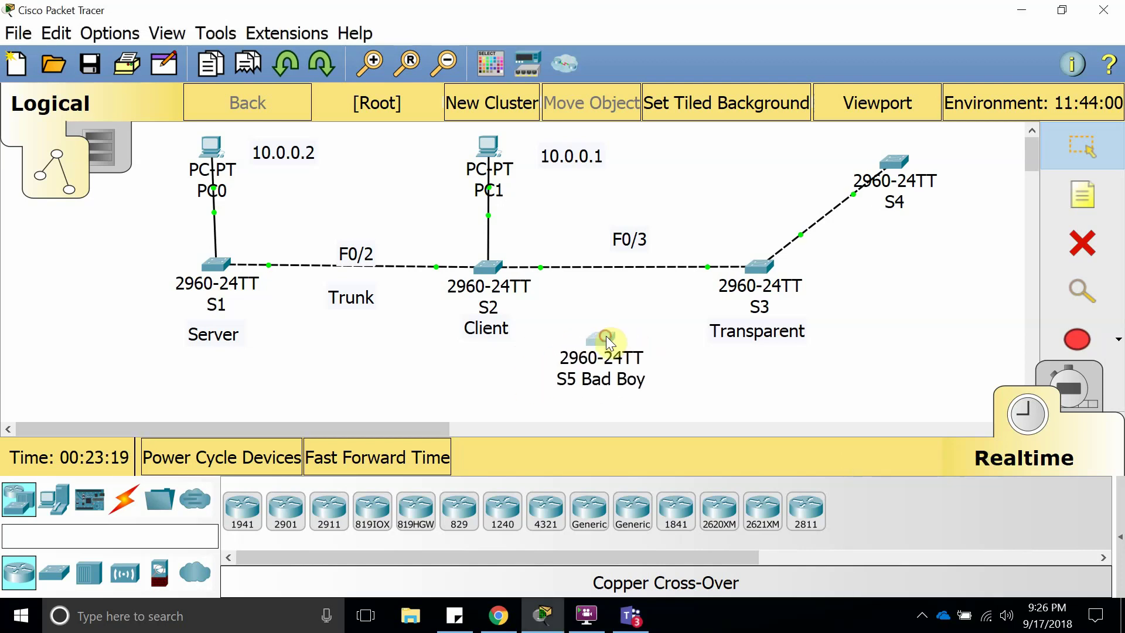
{"action": "mouse_move", "coordinate": [607, 336]}
{"action": "left_click_drag", "start_coordinate": [624, 339], "coordinate": [655, 347]}
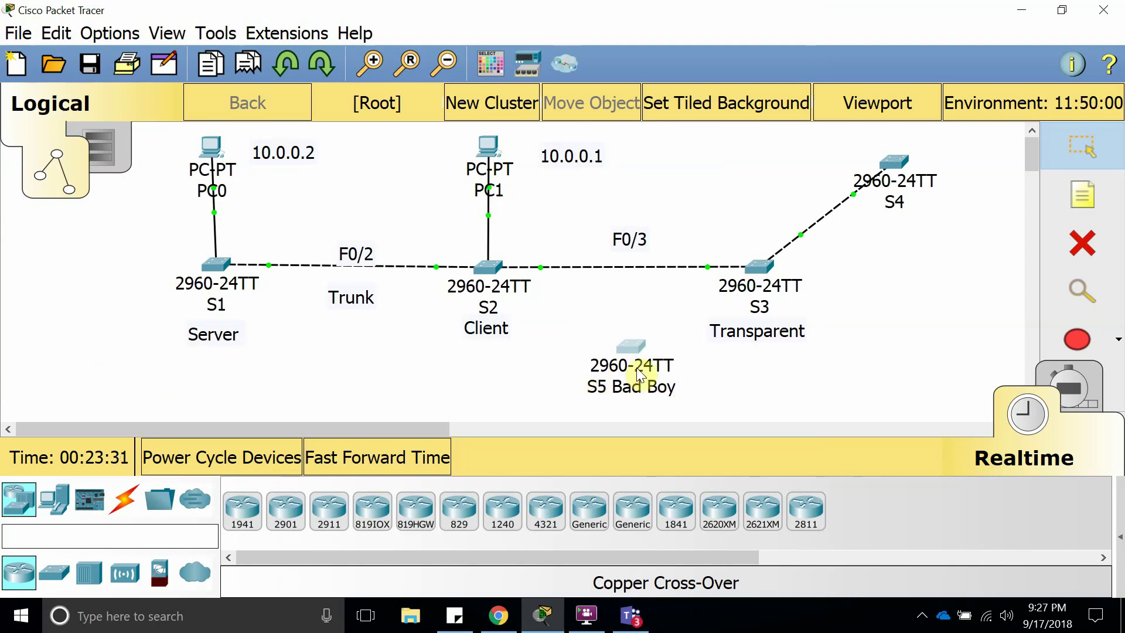
Run show vtp status on S5 Bad Boy, confirming Server mode and configuration revision 11.
{"action": "left_click", "coordinate": [631, 351]}
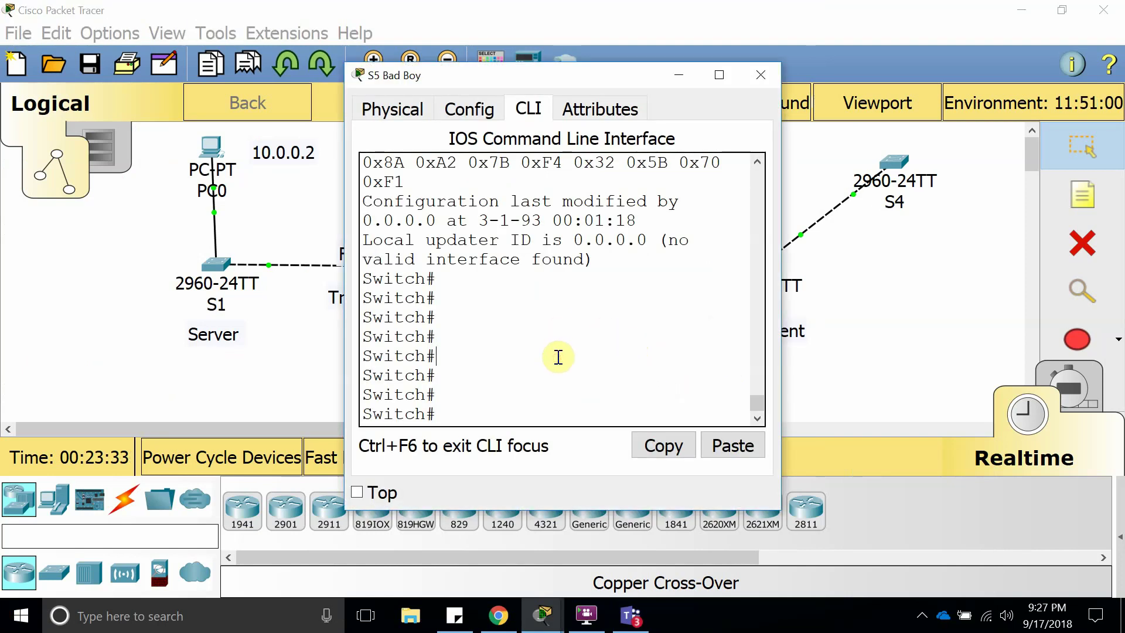
{"action": "key", "text": "Return"}
{"action": "key", "text": "Return"}
{"action": "key", "text": "Return"}
{"action": "key", "text": "Return"}
{"action": "key", "text": "Return"}
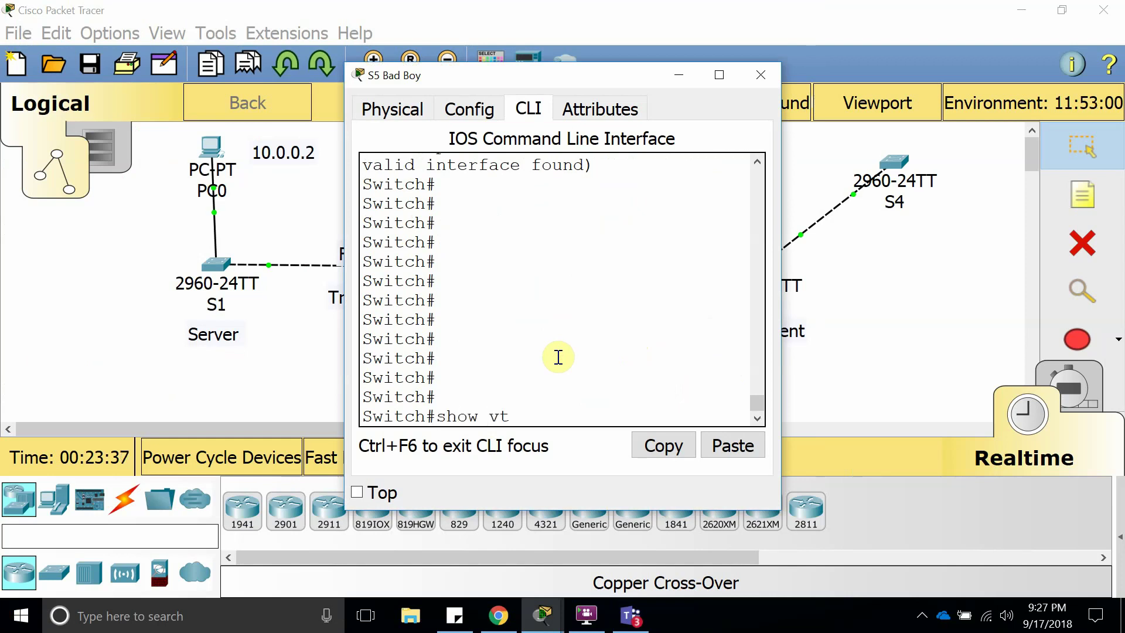
{"action": "type", "text": "show vtp status"}
{"action": "key", "text": "Return"}
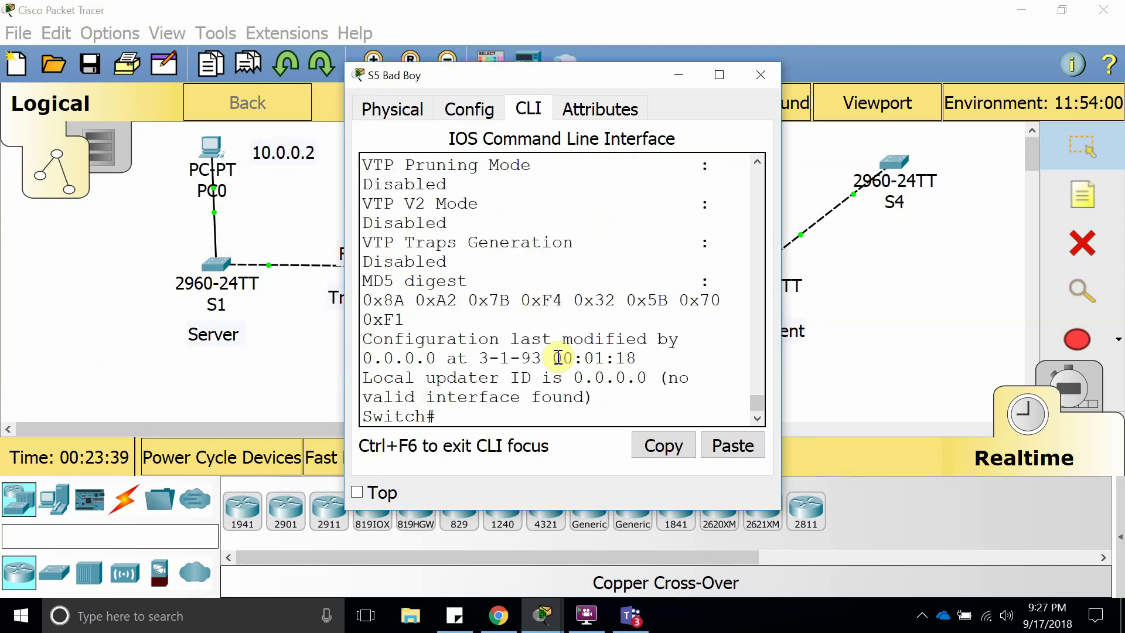
{"action": "left_click", "coordinate": [719, 75]}
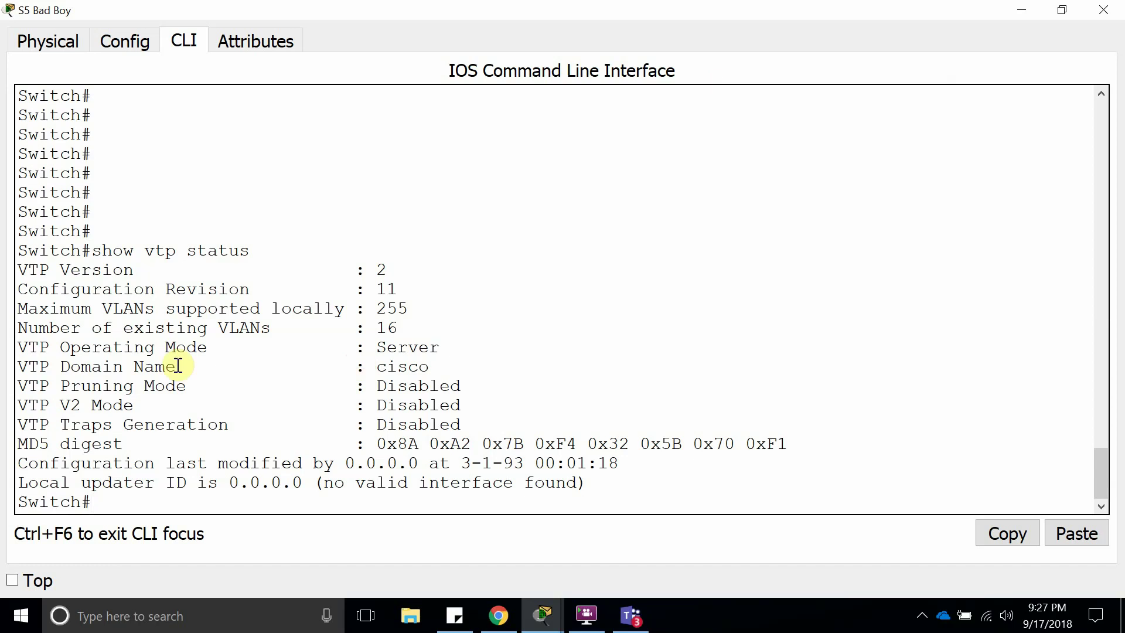
{"action": "left_click_drag", "start_coordinate": [375, 289], "coordinate": [463, 283]}
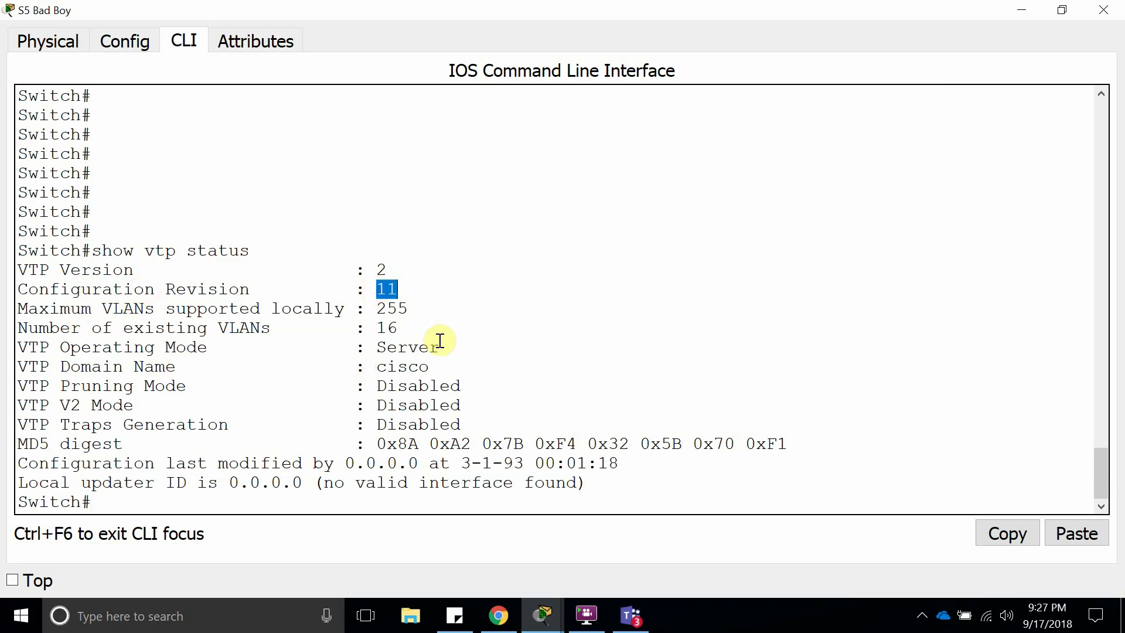
{"action": "triple_click", "coordinate": [416, 347]}
{"action": "double_click", "coordinate": [403, 348]}
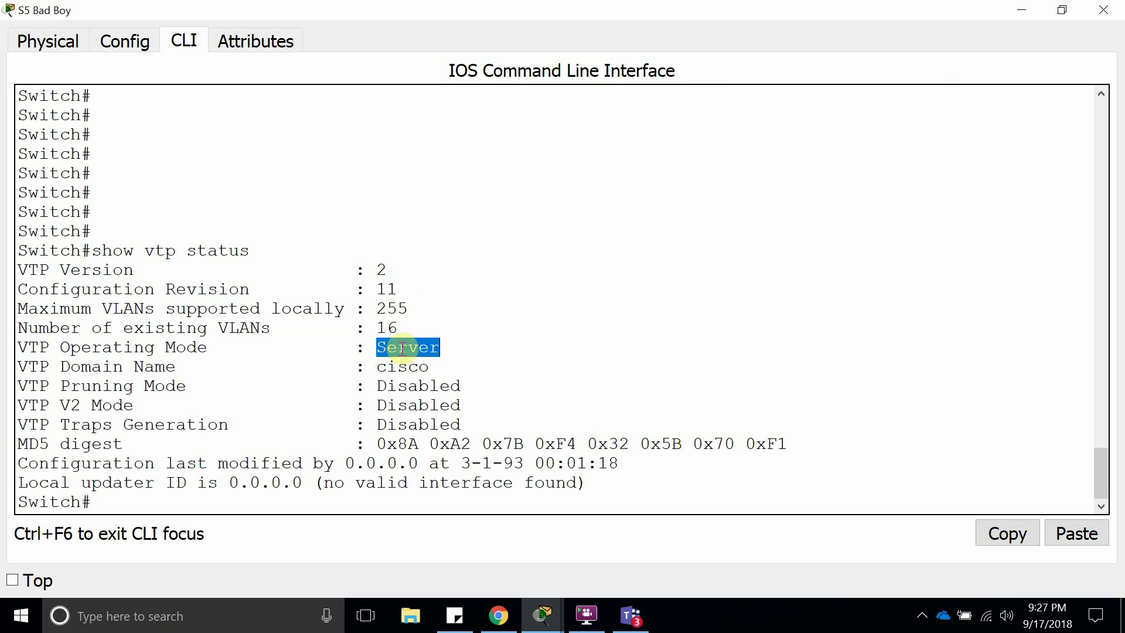
{"action": "left_click", "coordinate": [397, 289]}
{"action": "left_click", "coordinate": [403, 347]}
{"action": "double_click", "coordinate": [403, 348]}
{"action": "left_click", "coordinate": [277, 496]}
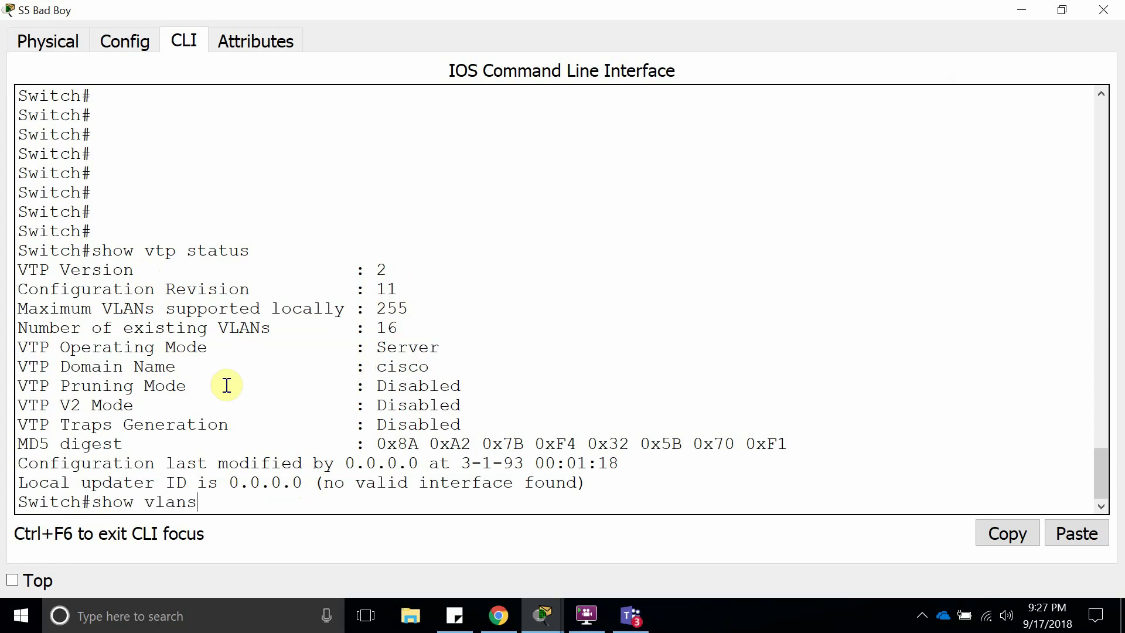
List S5's VLANs with show vlan brief, showing VLANs 10–20, then close its console.
{"action": "key", "text": "Return"}
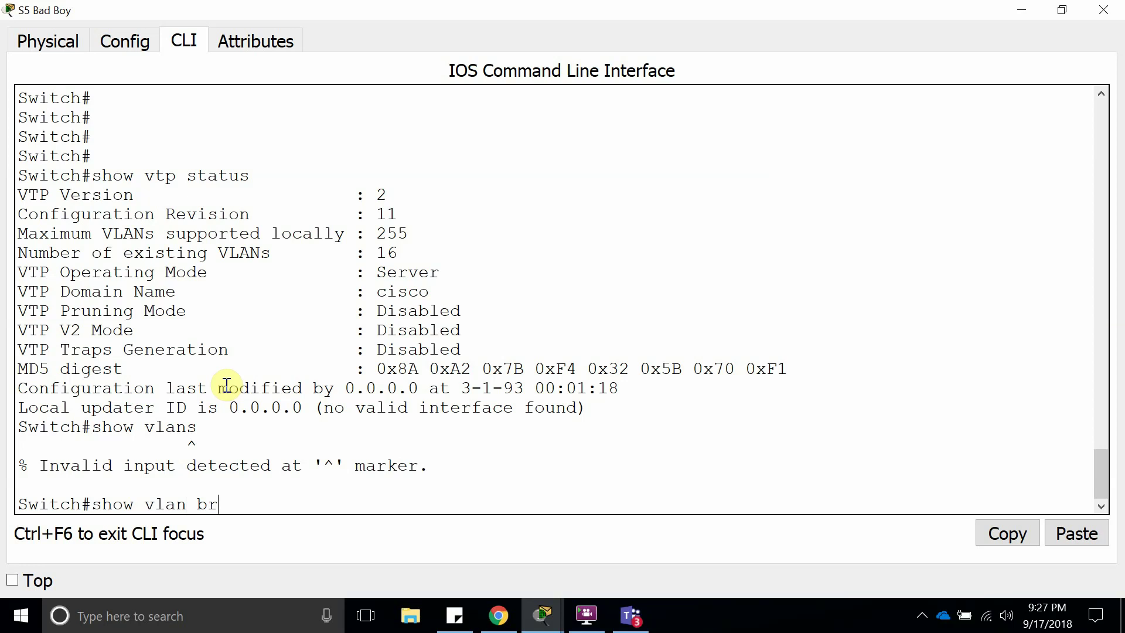
{"action": "type", "text": "show vlan br"}
{"action": "key", "text": "Return"}
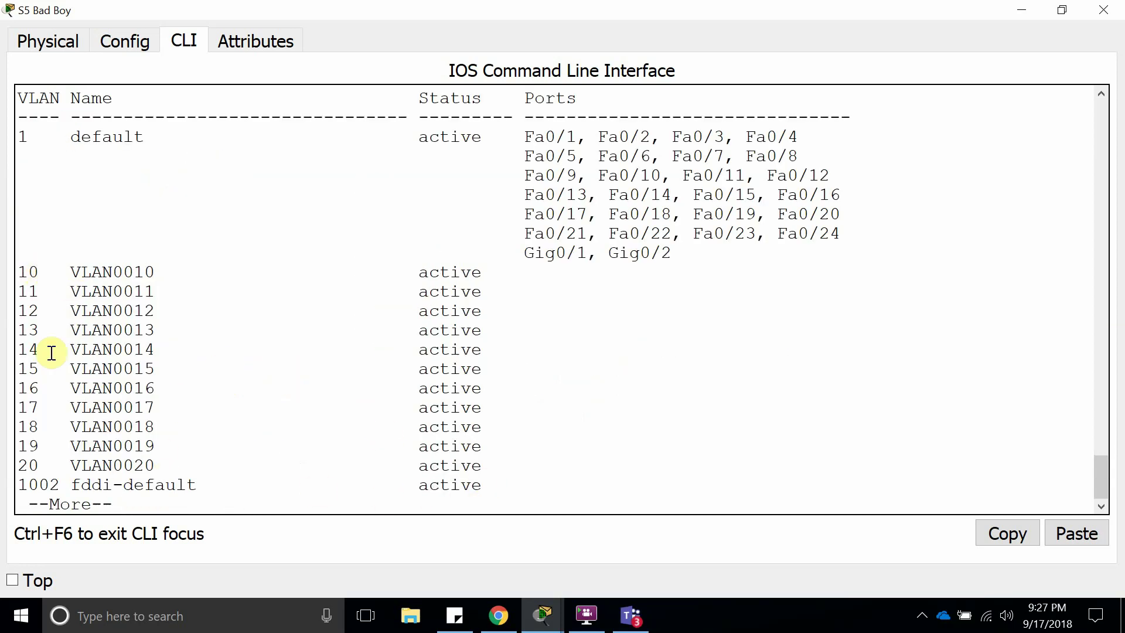
{"action": "scroll", "coordinate": [291, 419], "scroll_direction": "up", "scroll_amount": 15}
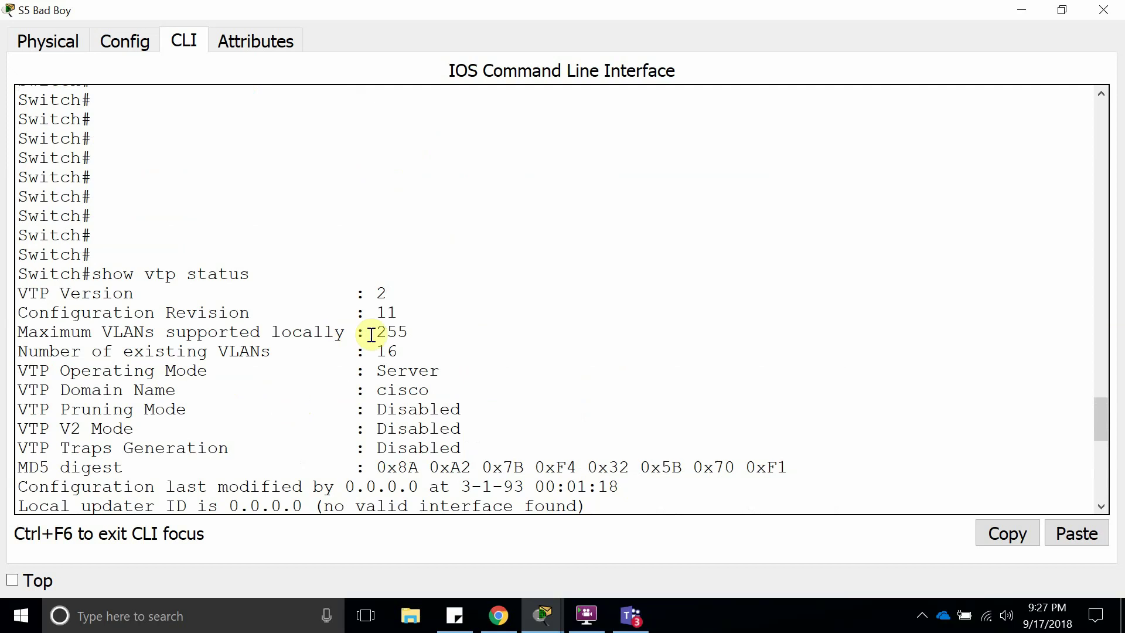
{"action": "double_click", "coordinate": [382, 312]}
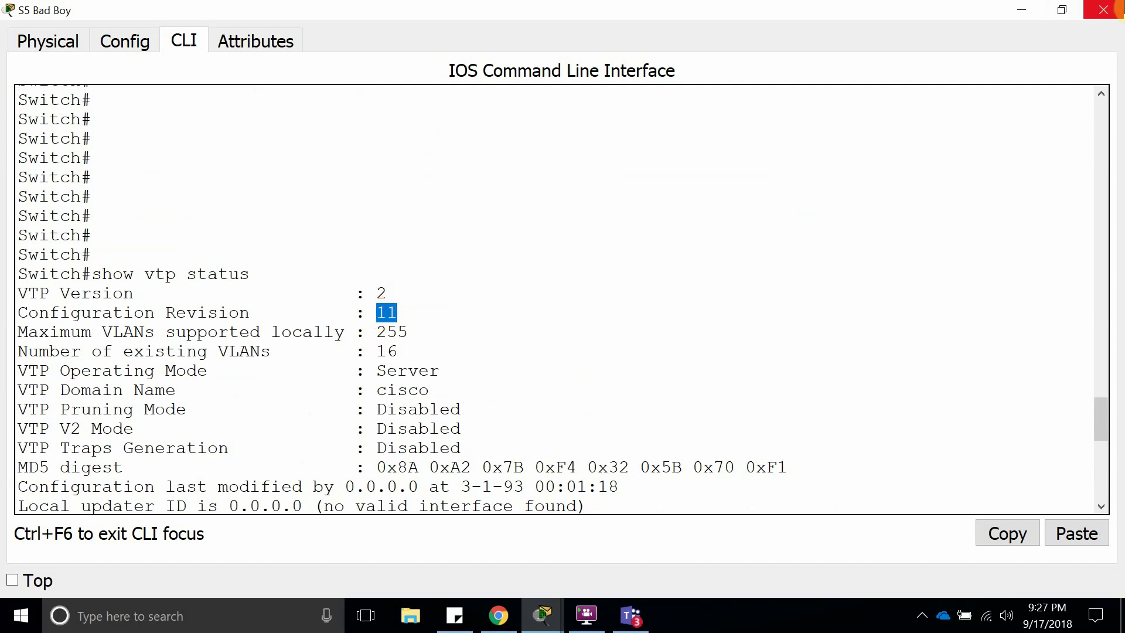
{"action": "left_click", "coordinate": [1104, 10]}
Read S2's VTP status, showing 9 VLANs and configuration revision 4, then close it.
{"action": "left_click", "coordinate": [495, 265]}
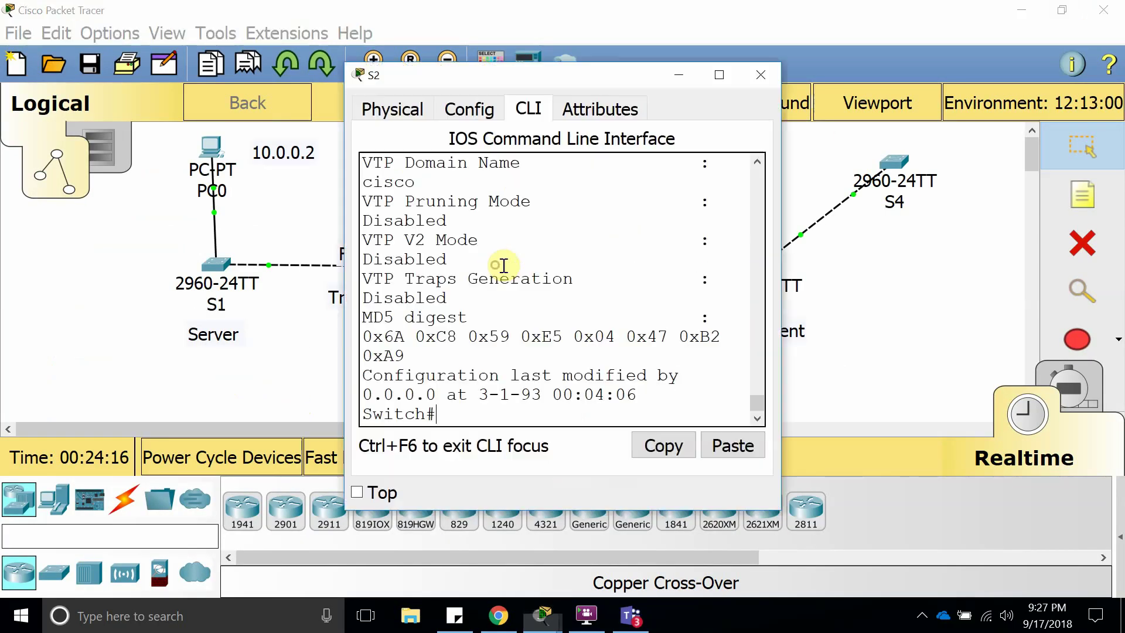
{"action": "left_click", "coordinate": [716, 76]}
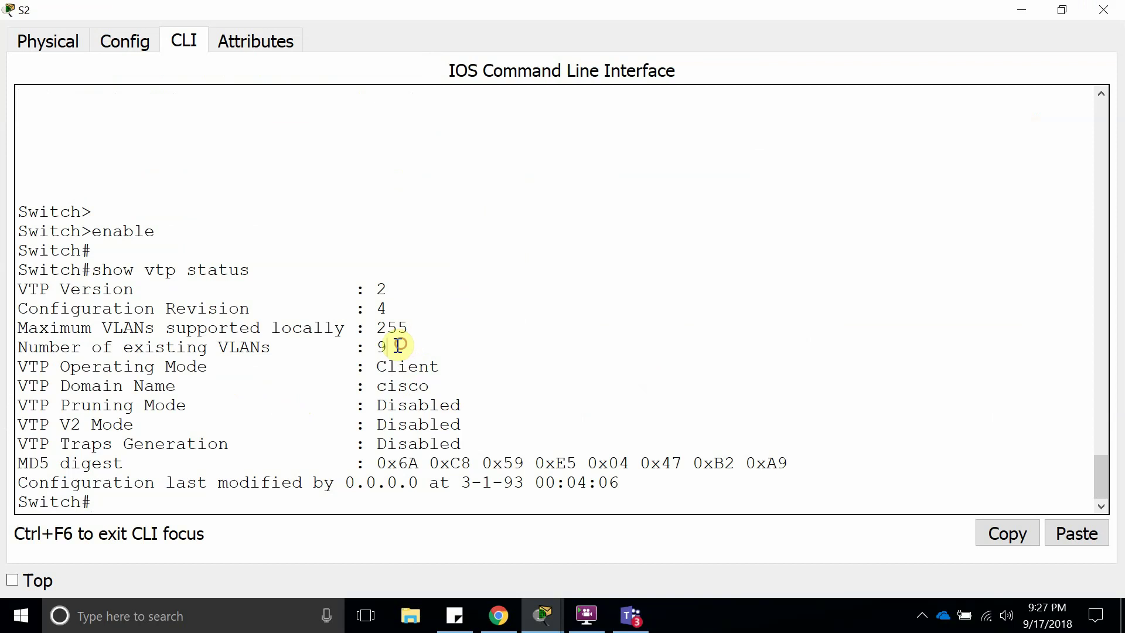
{"action": "left_click_drag", "start_coordinate": [391, 346], "coordinate": [375, 350]}
{"action": "left_click_drag", "start_coordinate": [388, 308], "coordinate": [367, 309]}
{"action": "double_click", "coordinate": [382, 308]}
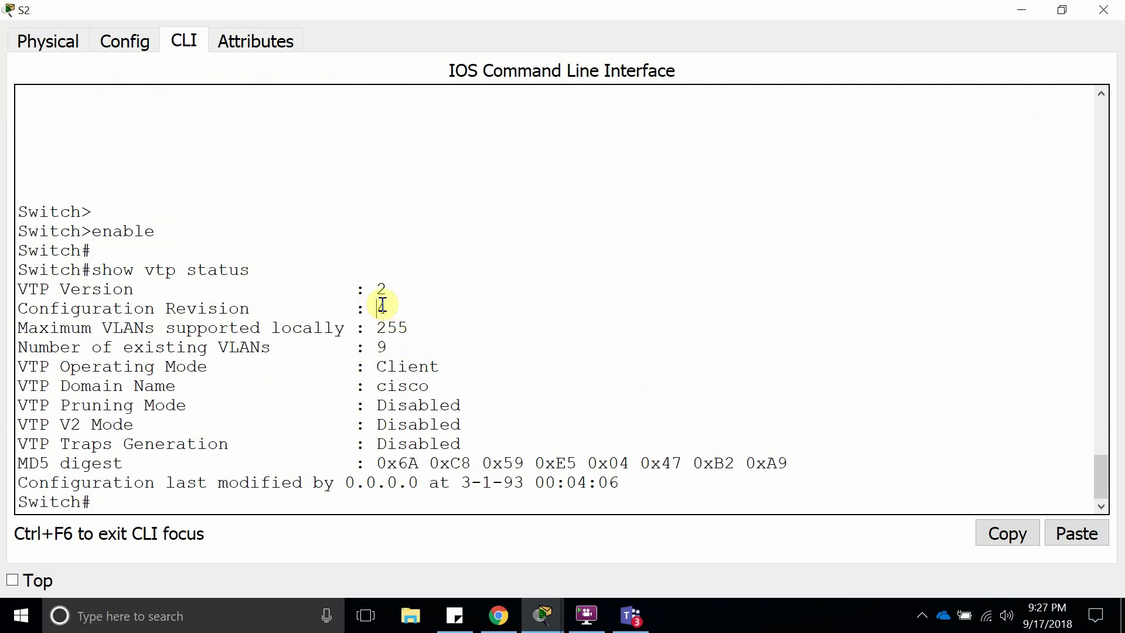
{"action": "left_click", "coordinate": [1105, 8]}
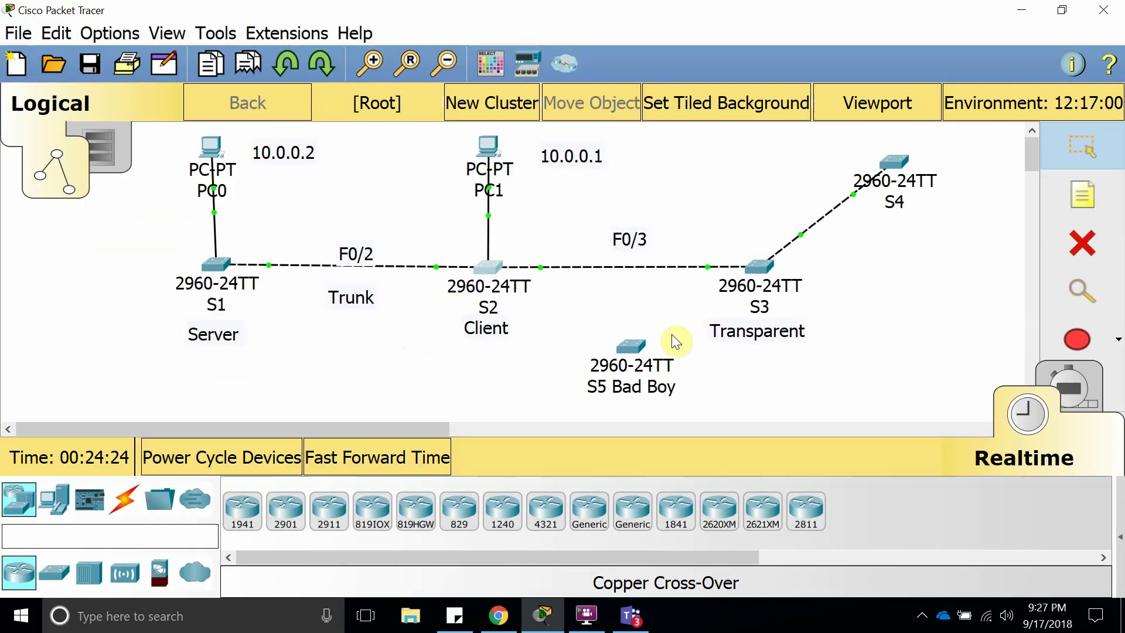
Review S5 Bad Boy's VTP status again: Server mode, revision 11, maximum 255 VLANs.
{"action": "left_click", "coordinate": [630, 343]}
{"action": "left_click", "coordinate": [720, 74]}
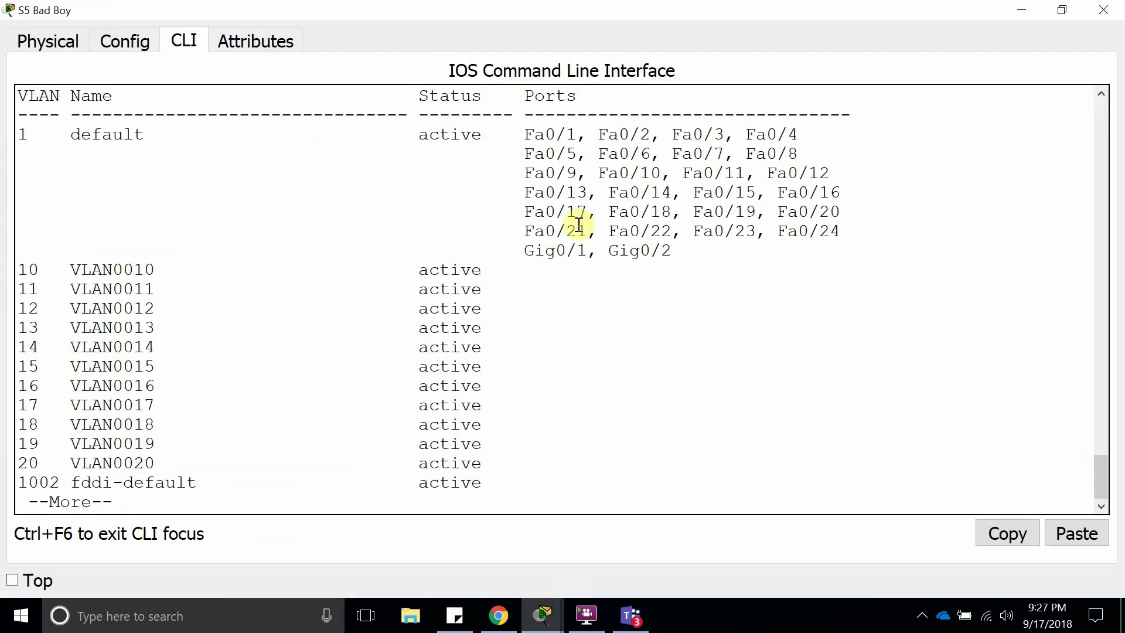
{"action": "scroll", "coordinate": [528, 217], "scroll_direction": "up", "scroll_amount": 10}
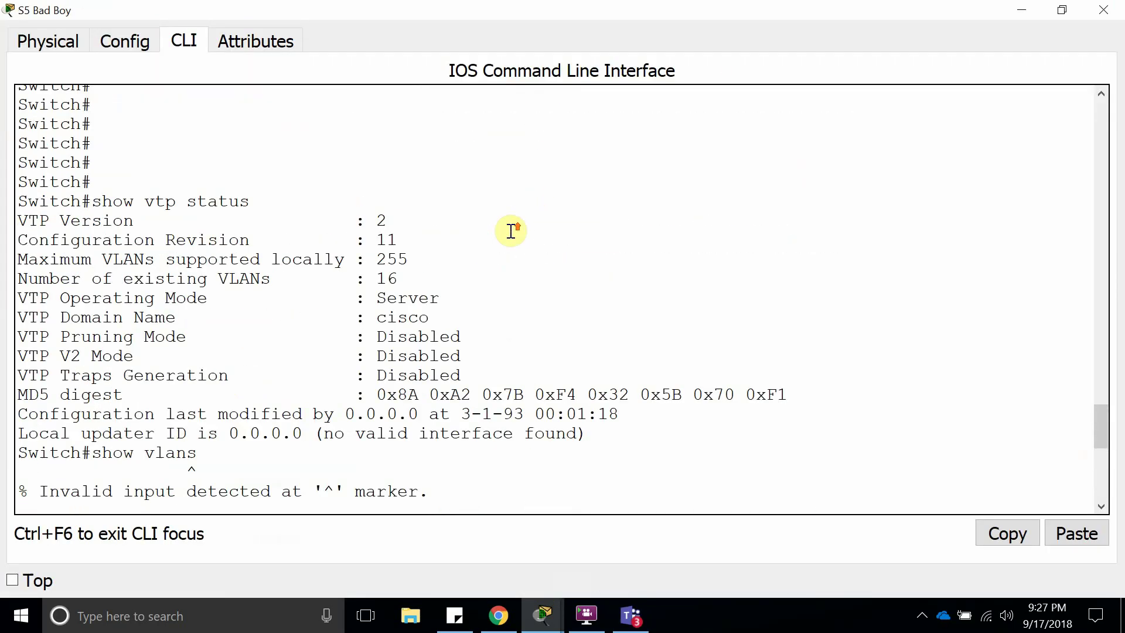
{"action": "double_click", "coordinate": [388, 240]}
{"action": "double_click", "coordinate": [391, 259]}
{"action": "double_click", "coordinate": [387, 239]}
{"action": "scroll", "coordinate": [450, 454], "scroll_direction": "down", "scroll_amount": 1}
{"action": "scroll", "coordinate": [449, 453], "scroll_direction": "up", "scroll_amount": 3}
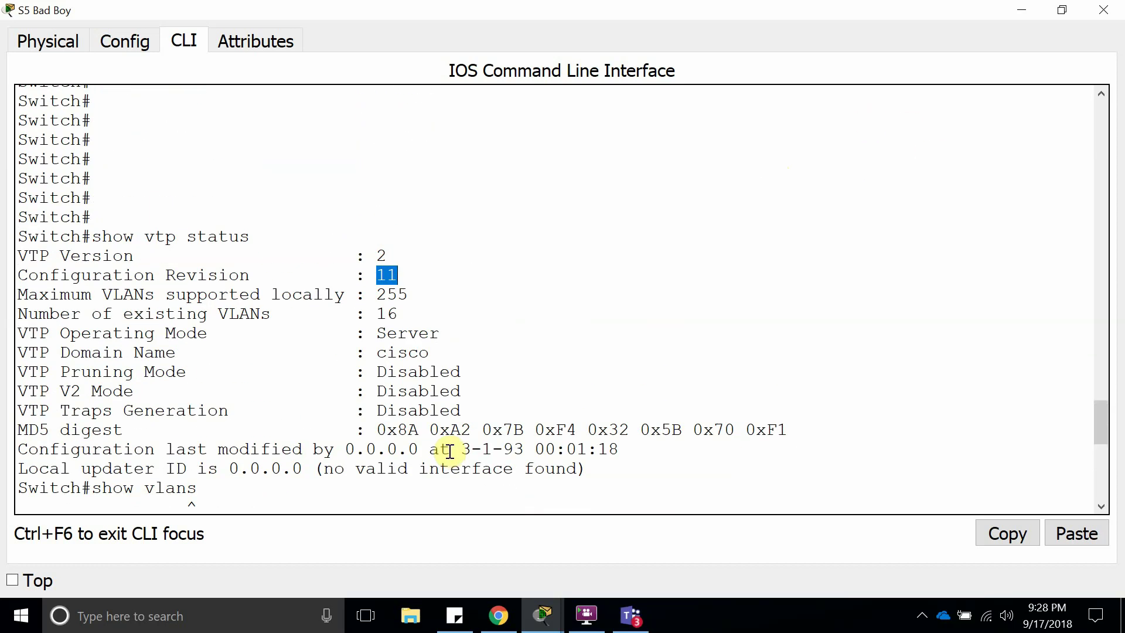
{"action": "scroll", "coordinate": [450, 452], "scroll_direction": "down", "scroll_amount": 2}
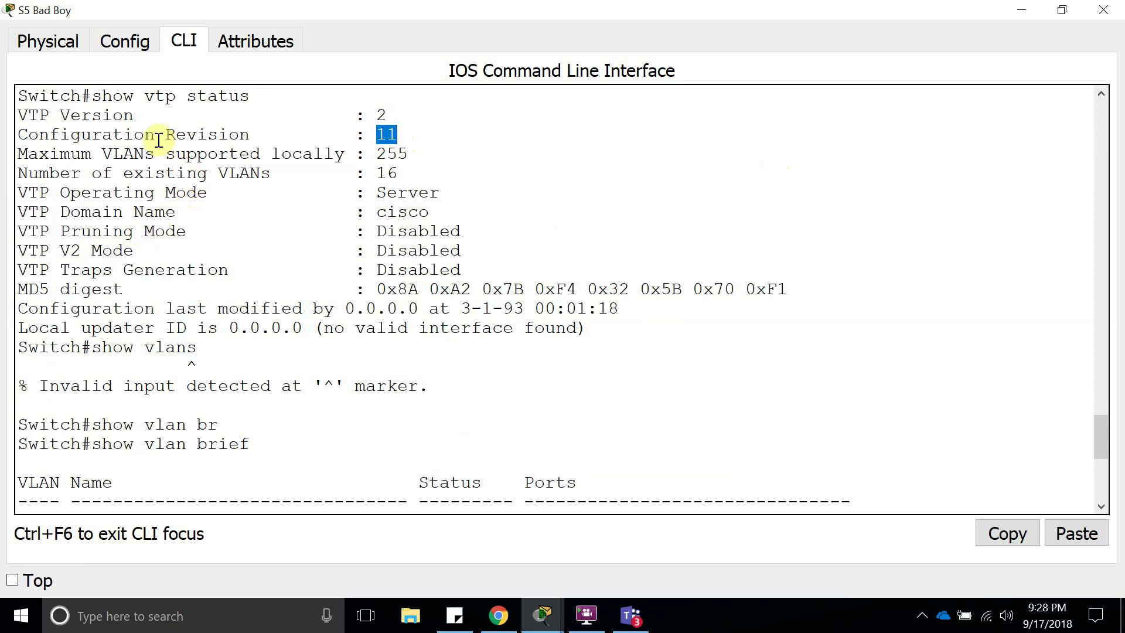
{"action": "double_click", "coordinate": [389, 196]}
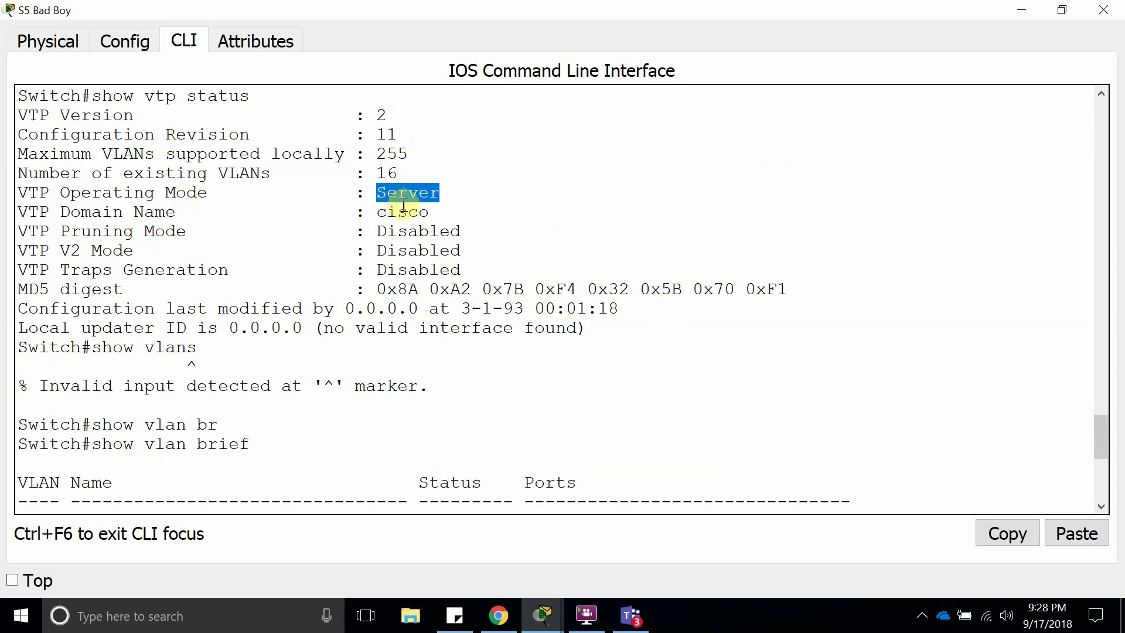
{"action": "left_click", "coordinate": [596, 426]}
{"action": "left_click_drag", "start_coordinate": [408, 135], "coordinate": [363, 138]}
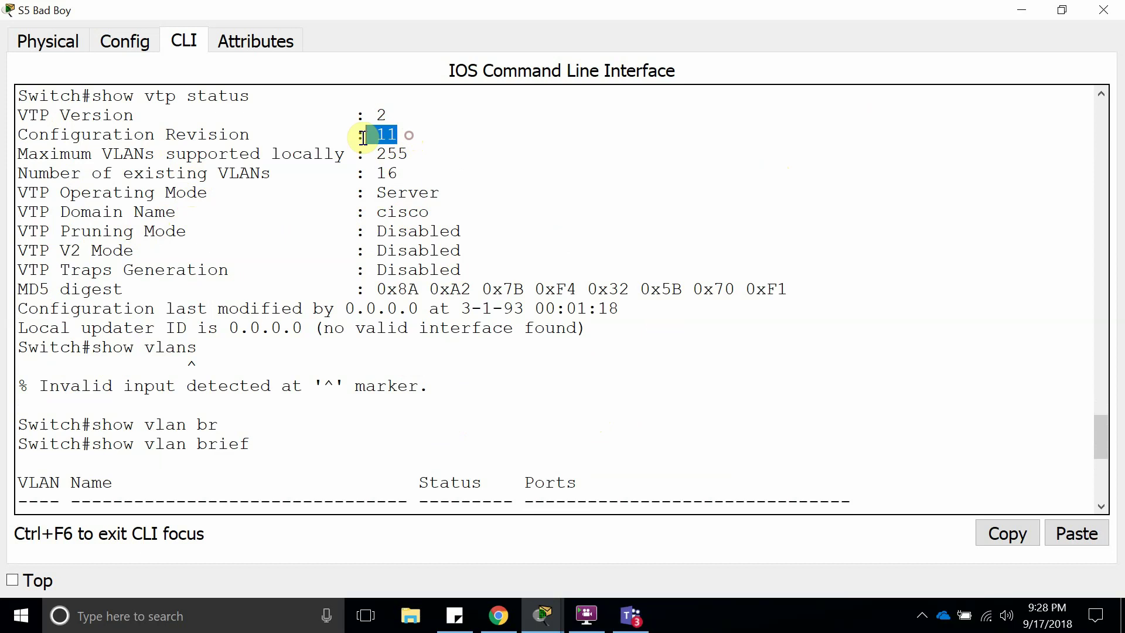
{"action": "left_click", "coordinate": [494, 191]}
Connect S5 Bad Boy's FastEthernet0/6 to S2's FastEthernet0/6 with a copper cross-over cable.
{"action": "left_click", "coordinate": [1103, 10]}
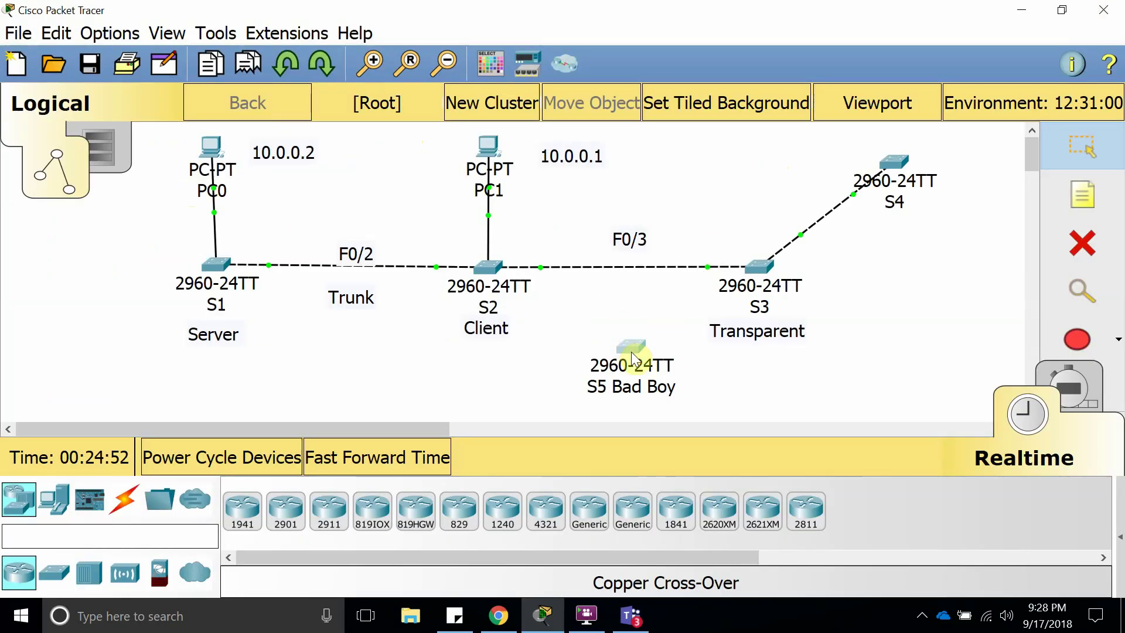
{"action": "left_click_drag", "start_coordinate": [631, 352], "coordinate": [617, 346]}
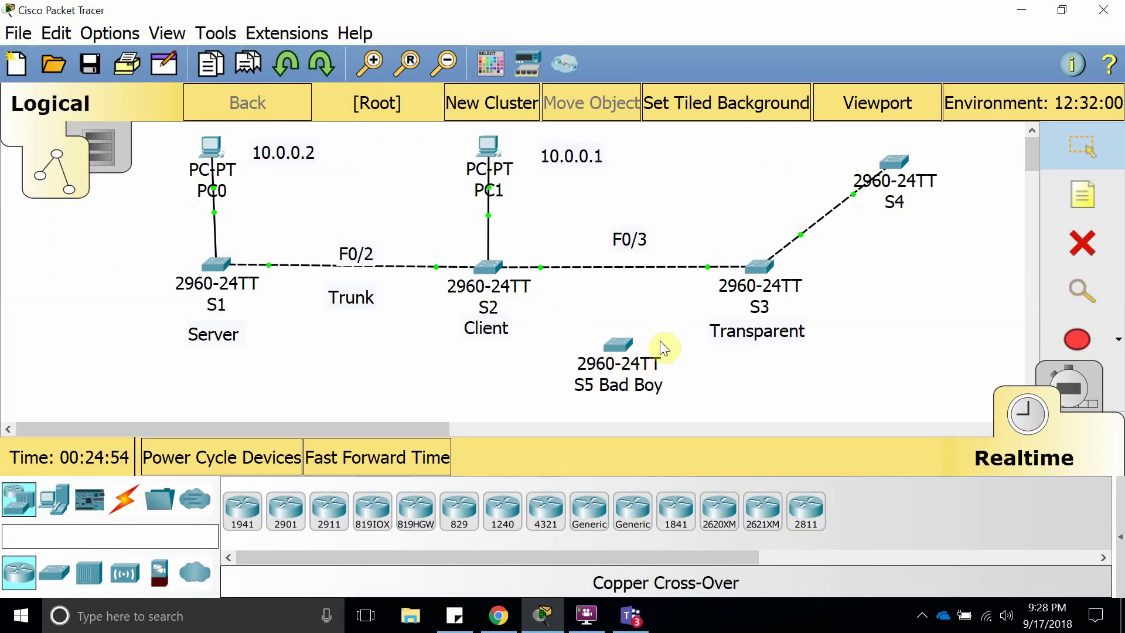
{"action": "left_click", "coordinate": [123, 499]}
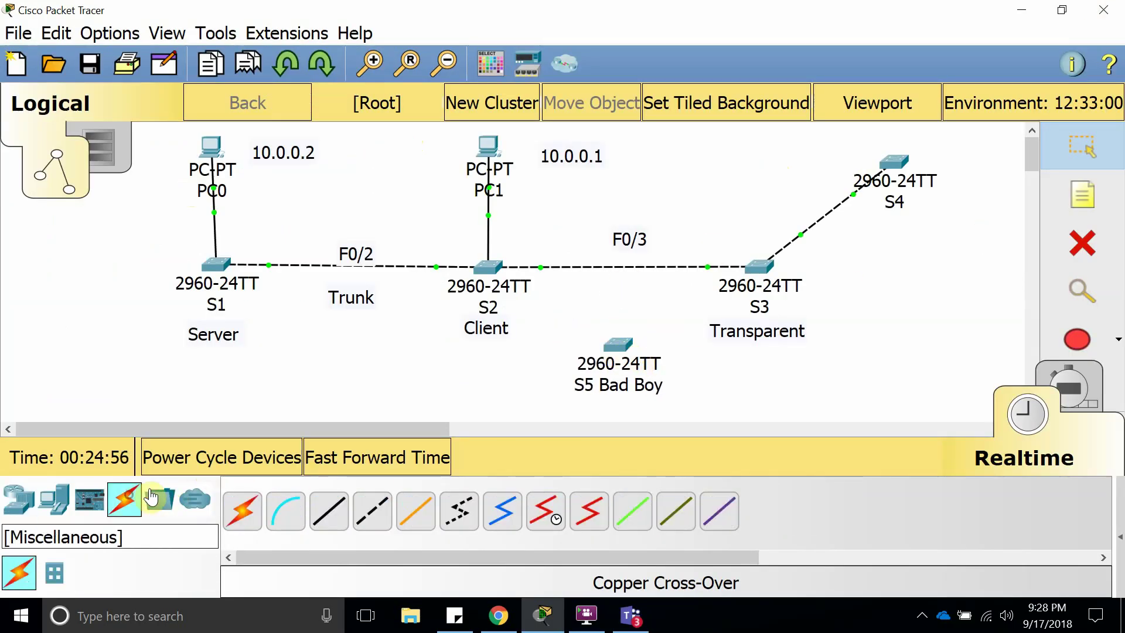
{"action": "left_click", "coordinate": [372, 511]}
{"action": "left_click", "coordinate": [616, 349]}
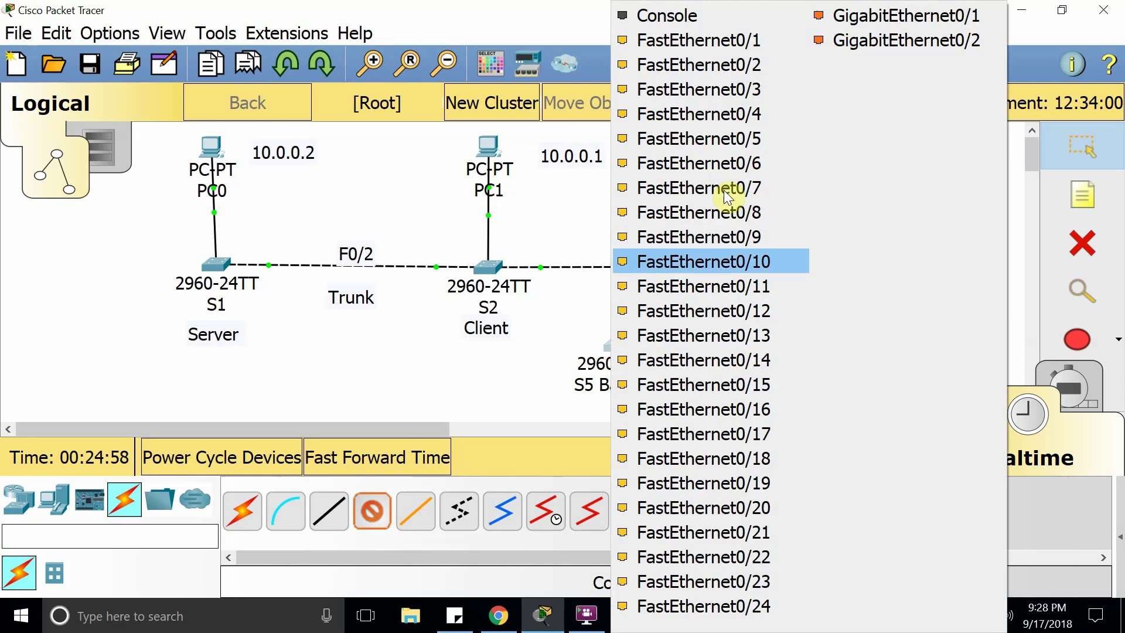
{"action": "left_click", "coordinate": [752, 166]}
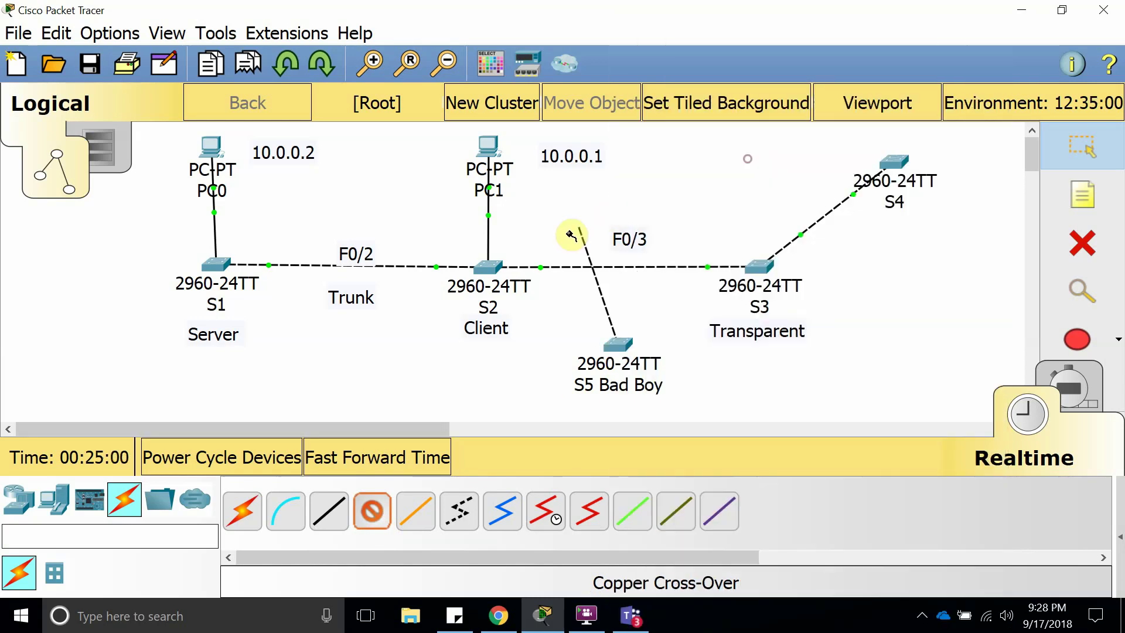
{"action": "left_click", "coordinate": [493, 265]}
{"action": "left_click", "coordinate": [610, 91]}
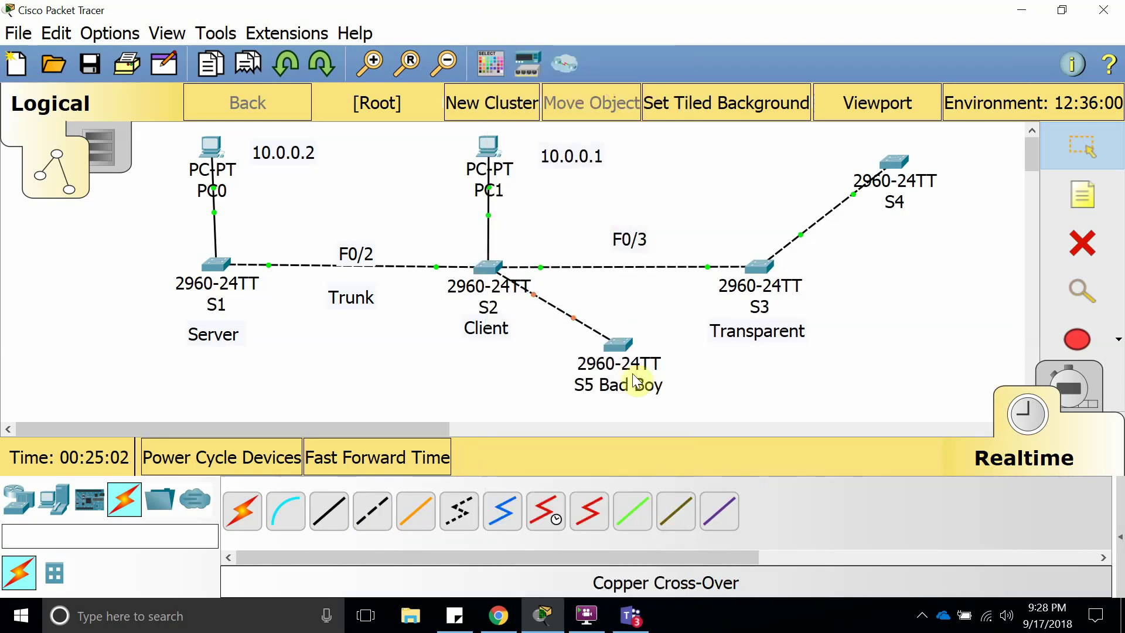
{"action": "left_click", "coordinate": [626, 339]}
On S5, enter global configuration mode and select interface f0/6.
{"action": "left_click", "coordinate": [719, 74]}
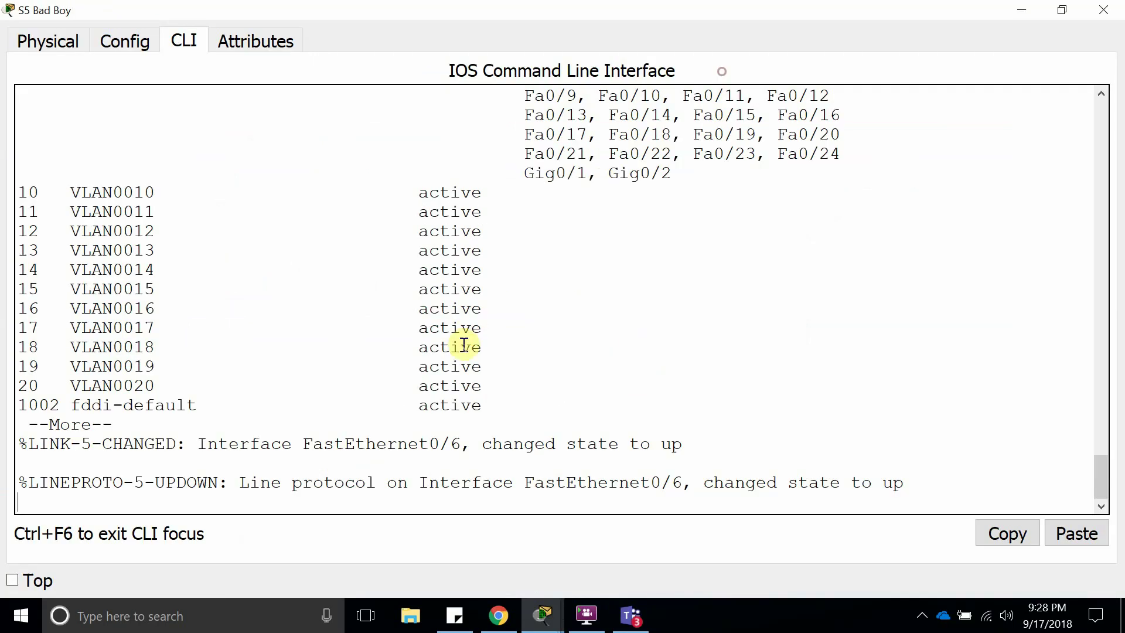
{"action": "key", "text": "Return"}
{"action": "key", "text": "Return"}
{"action": "key", "text": "Return"}
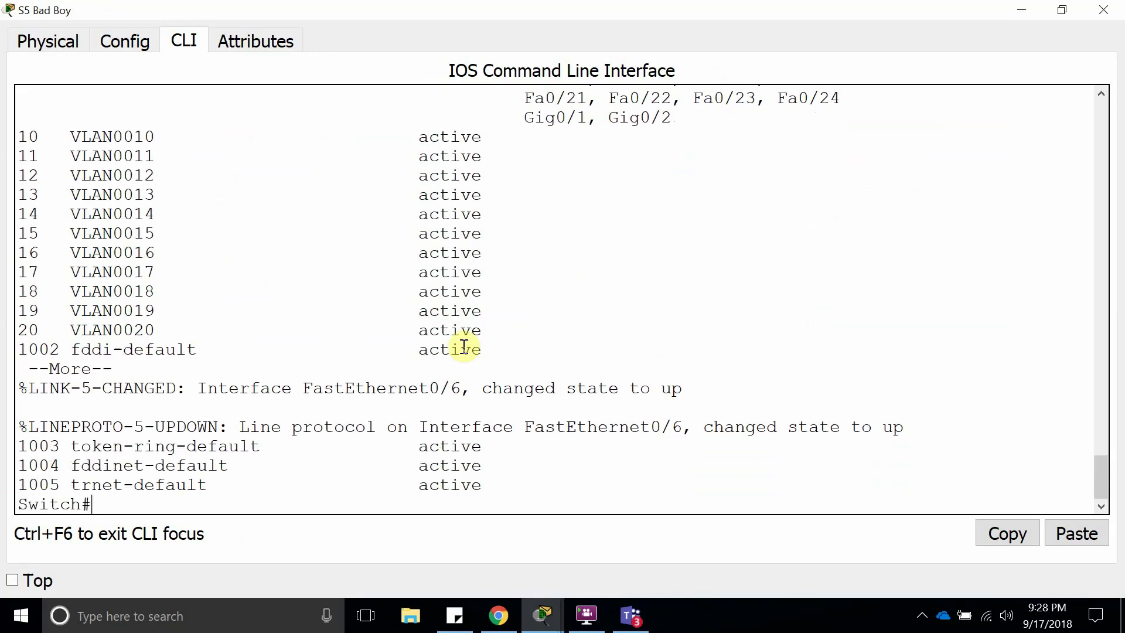
{"action": "type", "text": "confi"}
{"action": "key", "text": "Tab"}
{"action": "type", "text": "t"}
{"action": "key", "text": "Tab"}
{"action": "key", "text": "Return"}
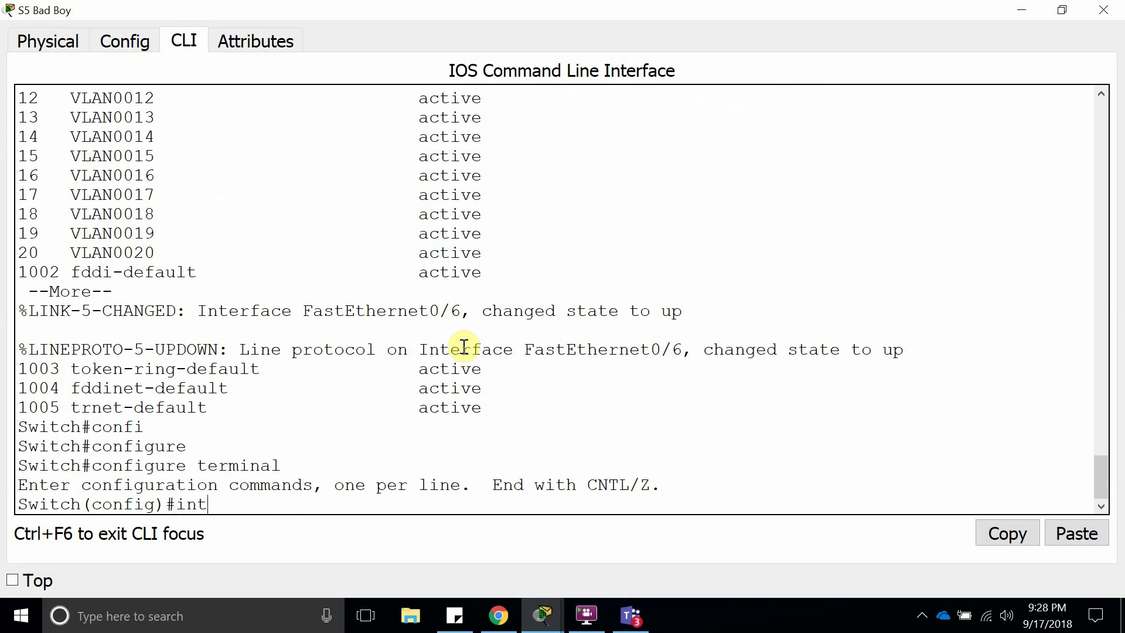
{"action": "key", "text": "Return"}
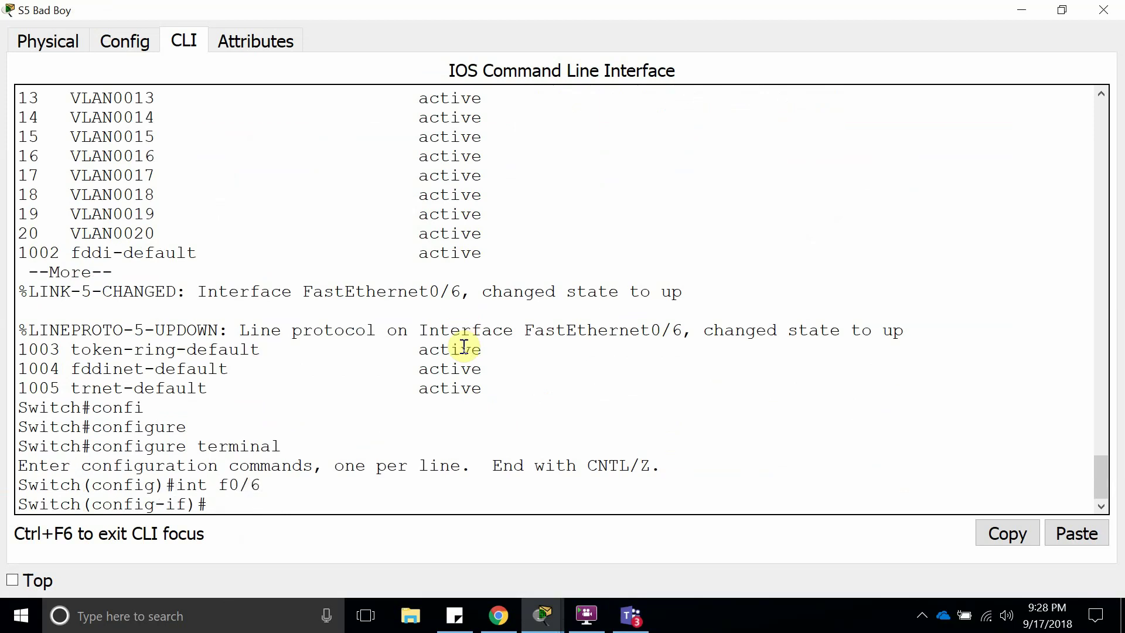
Set Fa0/6 to switchport mode trunk and check S5's configuration revision.
{"action": "type", "text": "swi"}
{"action": "key", "text": "Tab"}
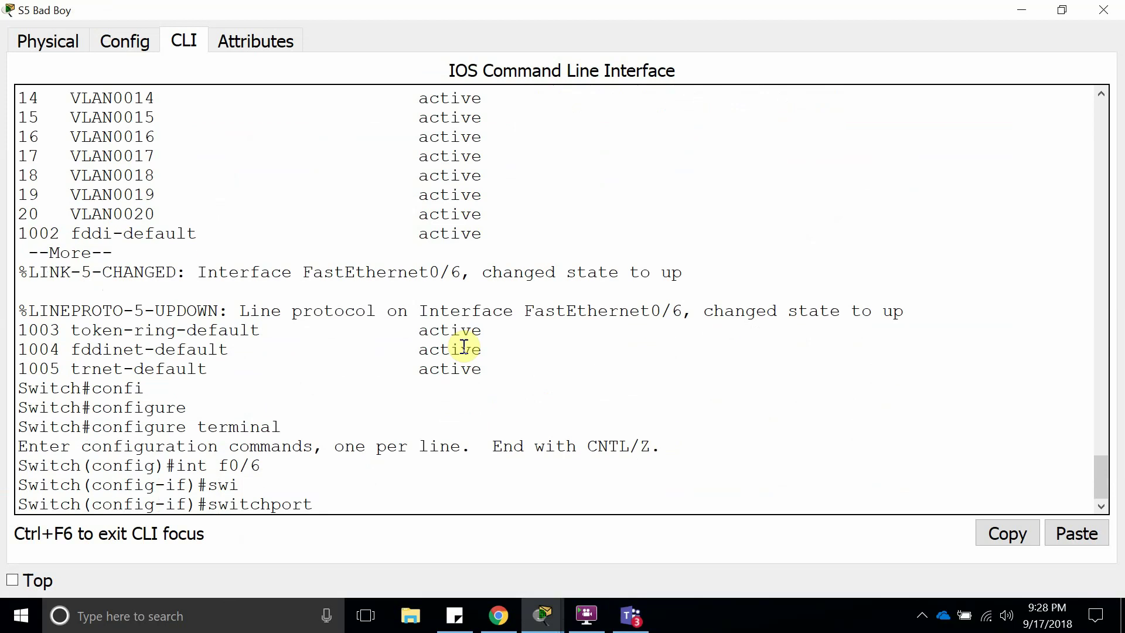
{"action": "type", "text": "mo"}
{"action": "key", "text": "Tab"}
{"action": "type", "text": "tr"}
{"action": "key", "text": "Tab"}
{"action": "key", "text": "Return"}
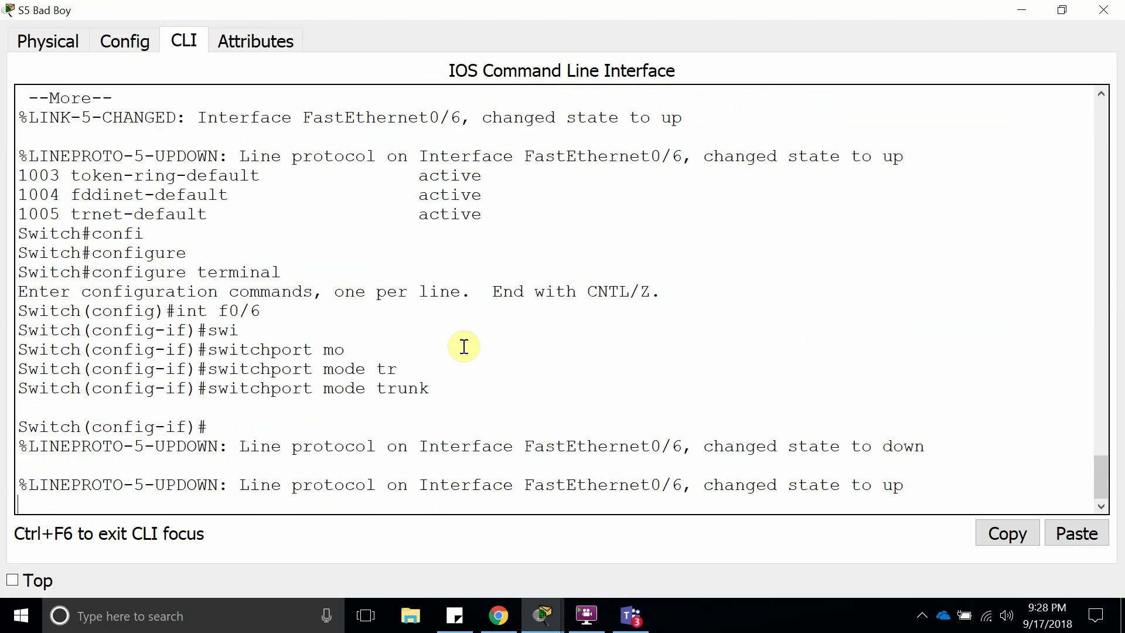
{"action": "key", "text": "Return"}
{"action": "key", "text": "Return"}
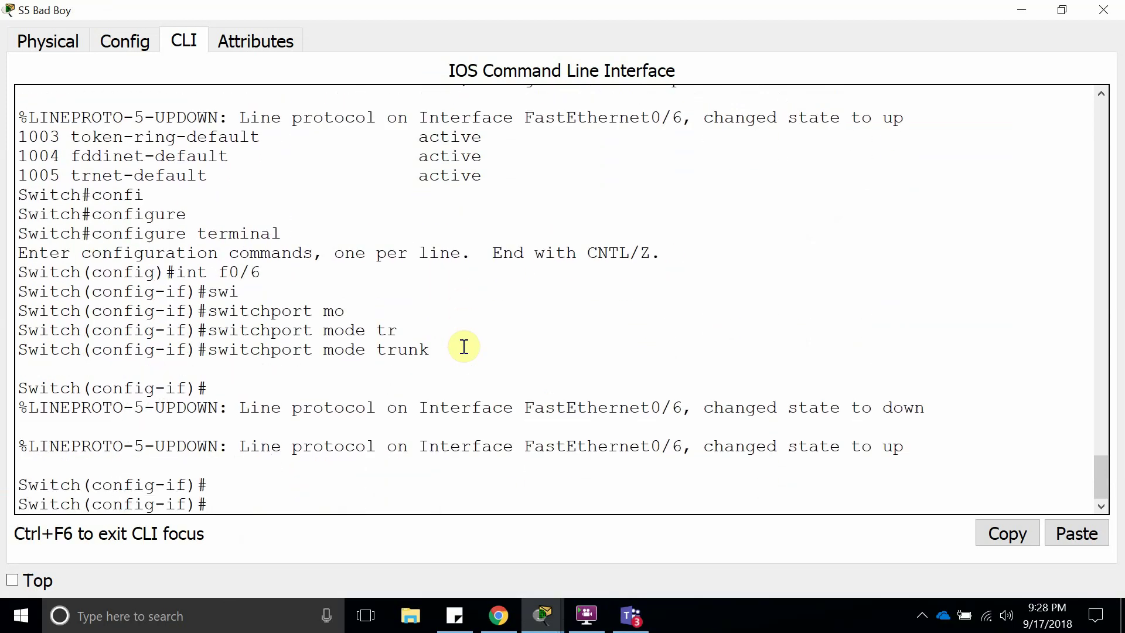
{"action": "scroll", "coordinate": [483, 408], "scroll_direction": "up", "scroll_amount": 4}
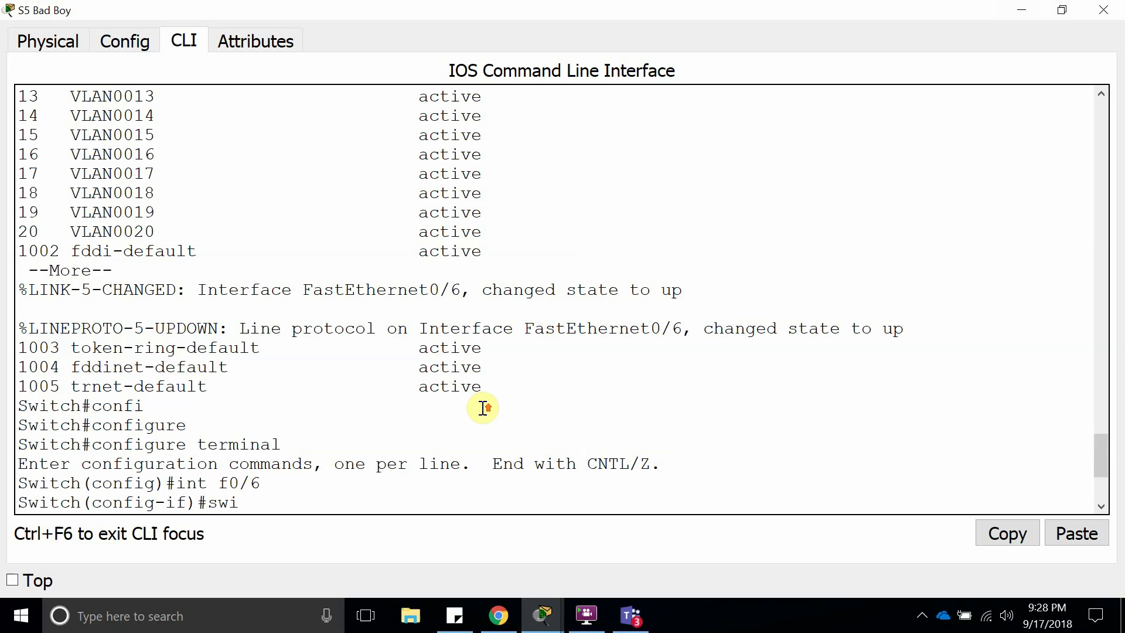
{"action": "scroll", "coordinate": [483, 408], "scroll_direction": "up", "scroll_amount": 20}
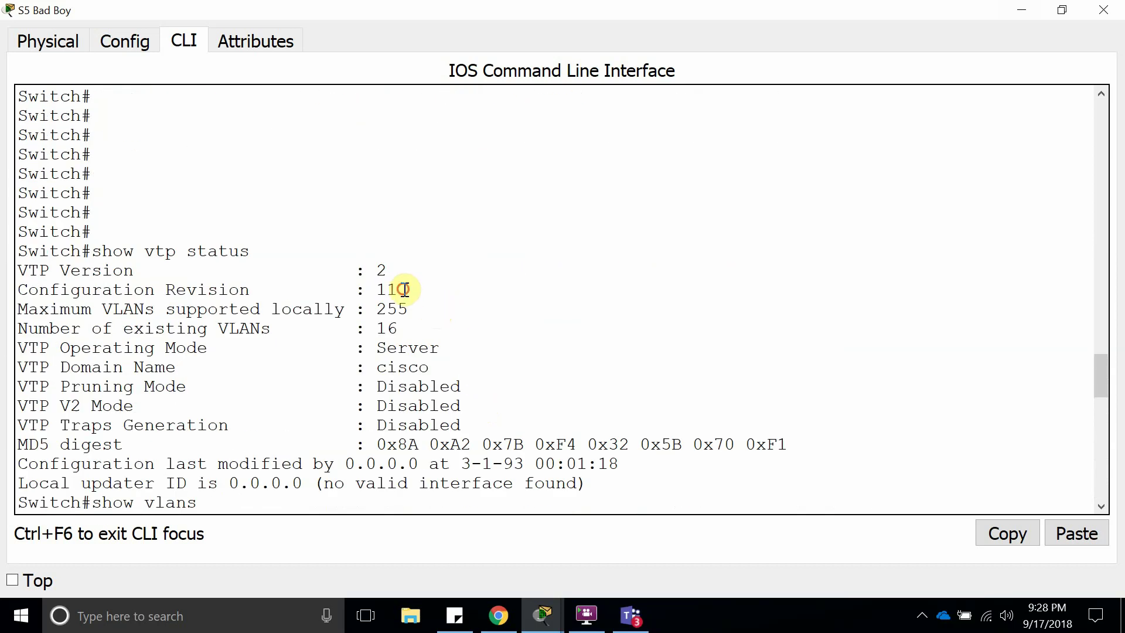
{"action": "left_click_drag", "start_coordinate": [404, 290], "coordinate": [376, 290]}
Open S2's console and note its VTP configuration revision is still 4.
{"action": "left_click", "coordinate": [1103, 10]}
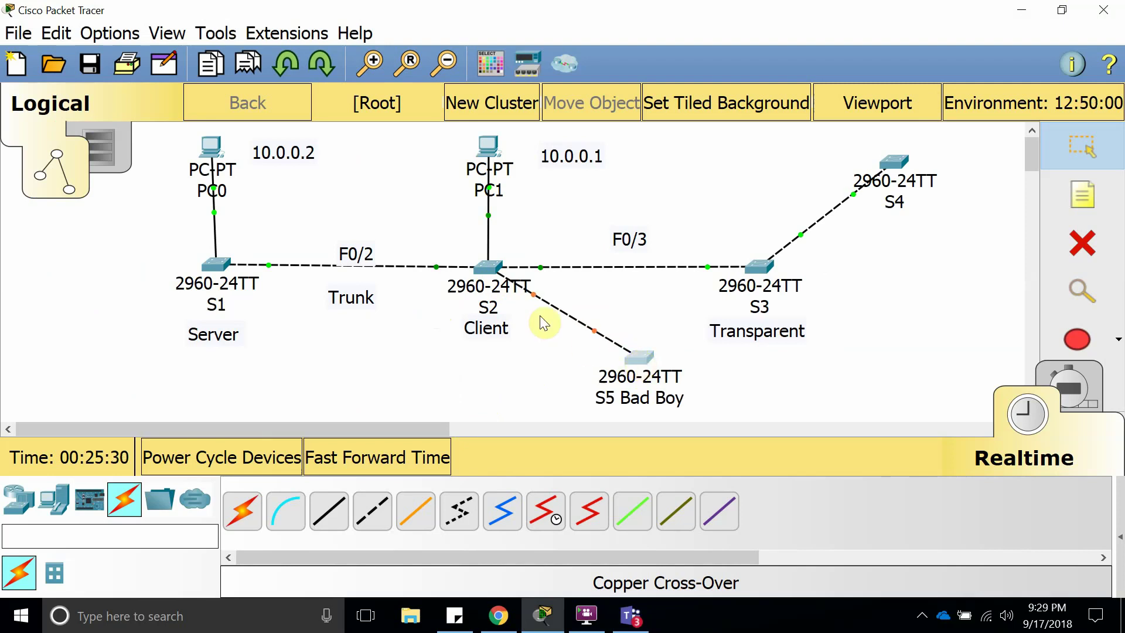
{"action": "left_click", "coordinate": [492, 269]}
{"action": "left_click", "coordinate": [719, 75]}
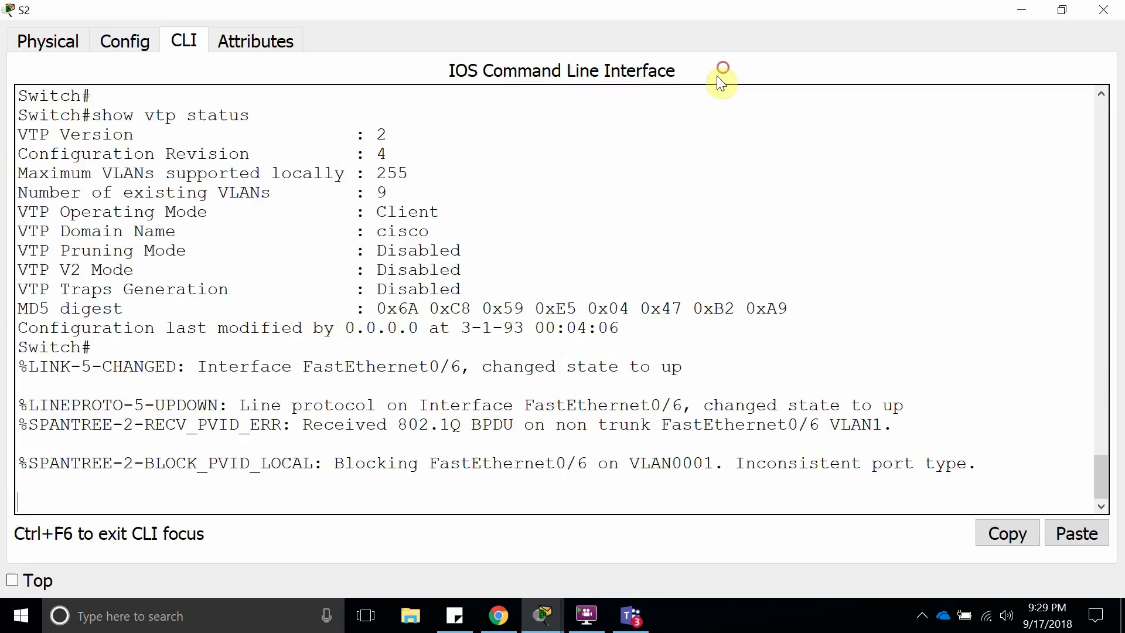
{"action": "double_click", "coordinate": [391, 153]}
{"action": "left_click", "coordinate": [392, 479]}
Run show vlan brief on S2, which still lists only VLANs 10, 20, 30 and 40.
{"action": "key", "text": "Return"}
{"action": "key", "text": "Return"}
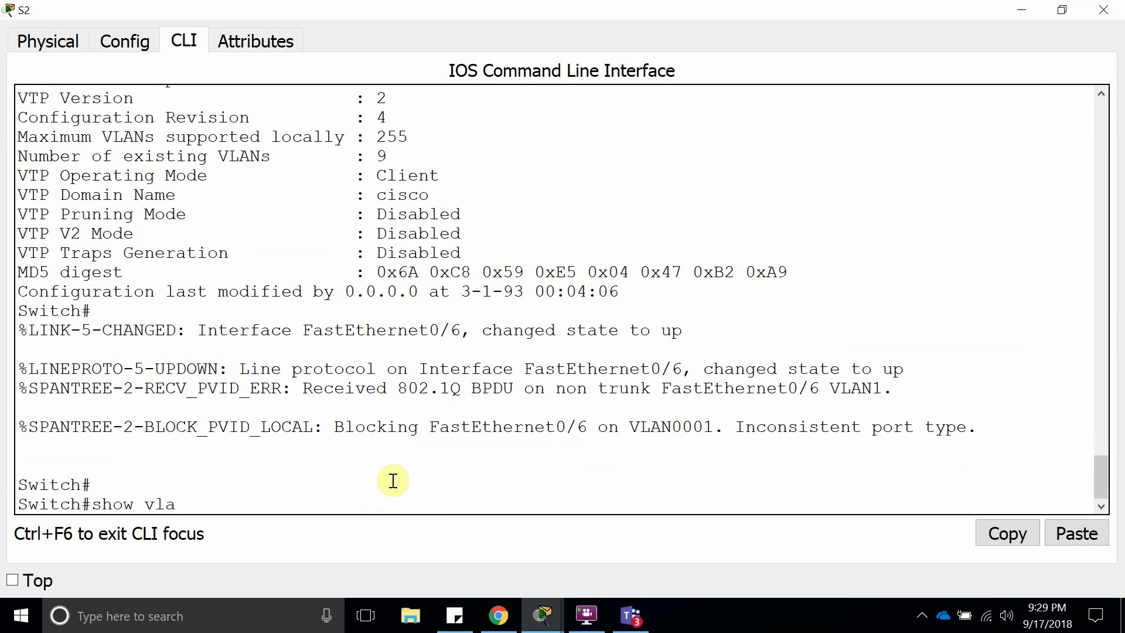
{"action": "type", "text": "show vlan brief"}
{"action": "key", "text": "Return"}
{"action": "key", "text": "Return"}
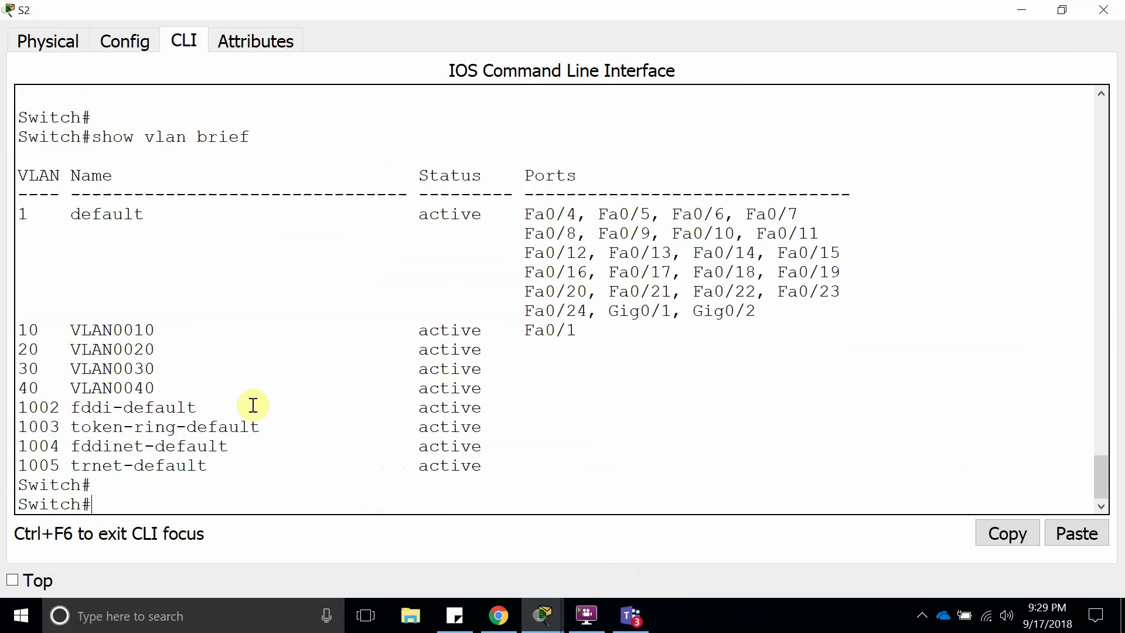
{"action": "left_click_drag", "start_coordinate": [218, 393], "coordinate": [27, 330]}
{"action": "left_click", "coordinate": [583, 435]}
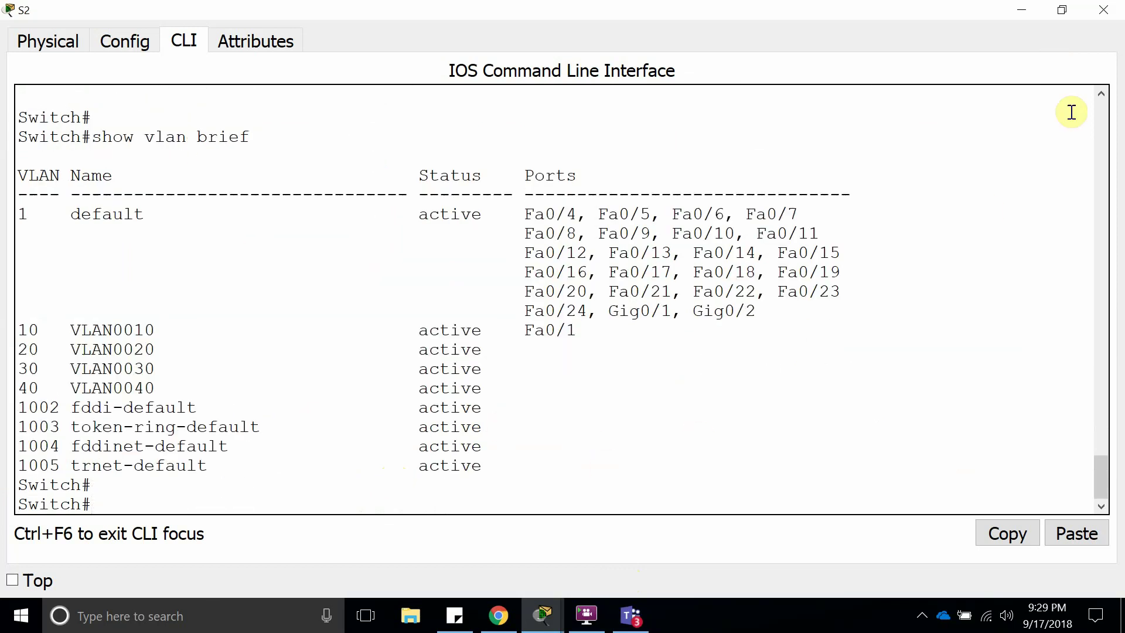
Close S2's window and shift S5 Bad Boy slightly lower on the canvas.
{"action": "left_click", "coordinate": [1105, 8]}
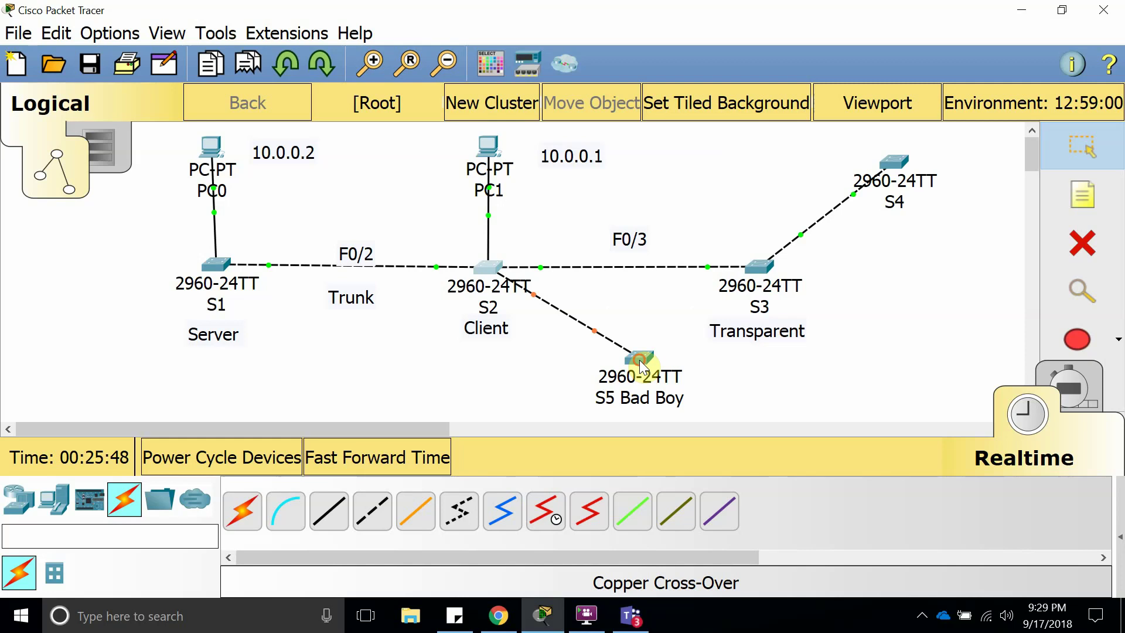
{"action": "left_click_drag", "start_coordinate": [647, 347], "coordinate": [634, 356]}
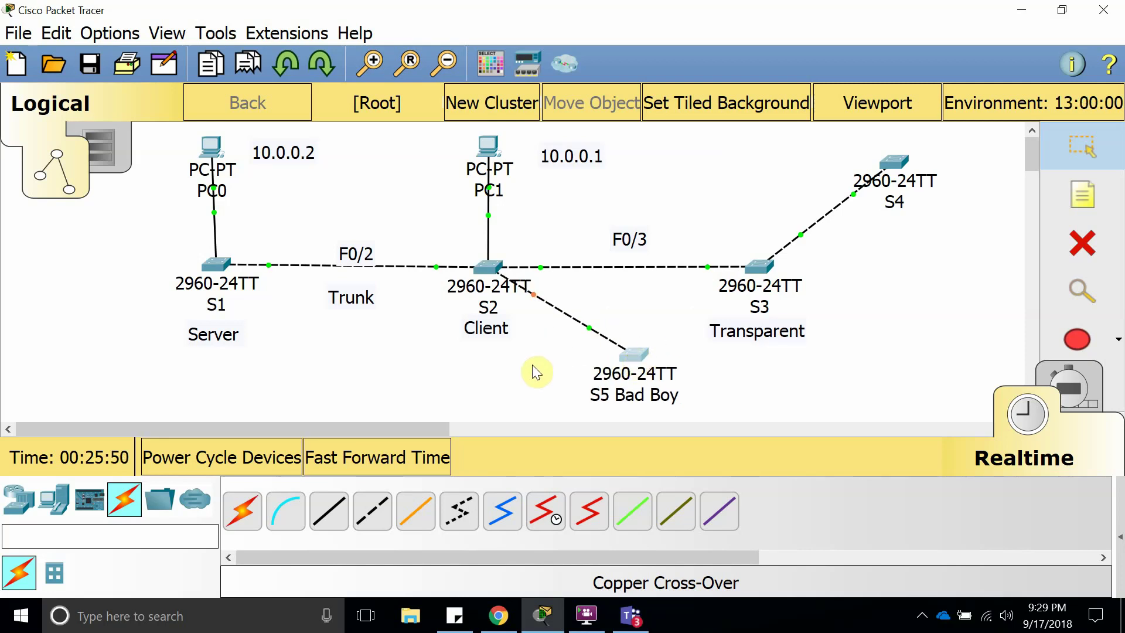
{"action": "left_click", "coordinate": [709, 351]}
{"action": "mouse_move", "coordinate": [635, 358]}
{"action": "left_mouse_down"}
{"action": "mouse_move", "coordinate": [606, 356]}
{"action": "mouse_move", "coordinate": [628, 357]}
{"action": "left_mouse_up"}
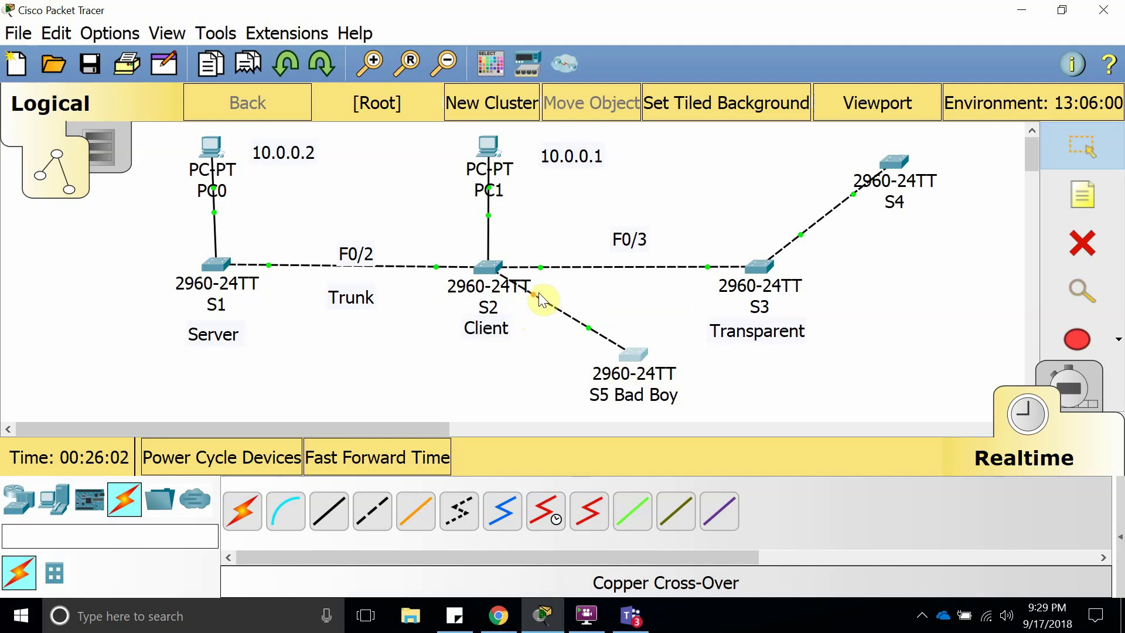
{"action": "mouse_move", "coordinate": [573, 327]}
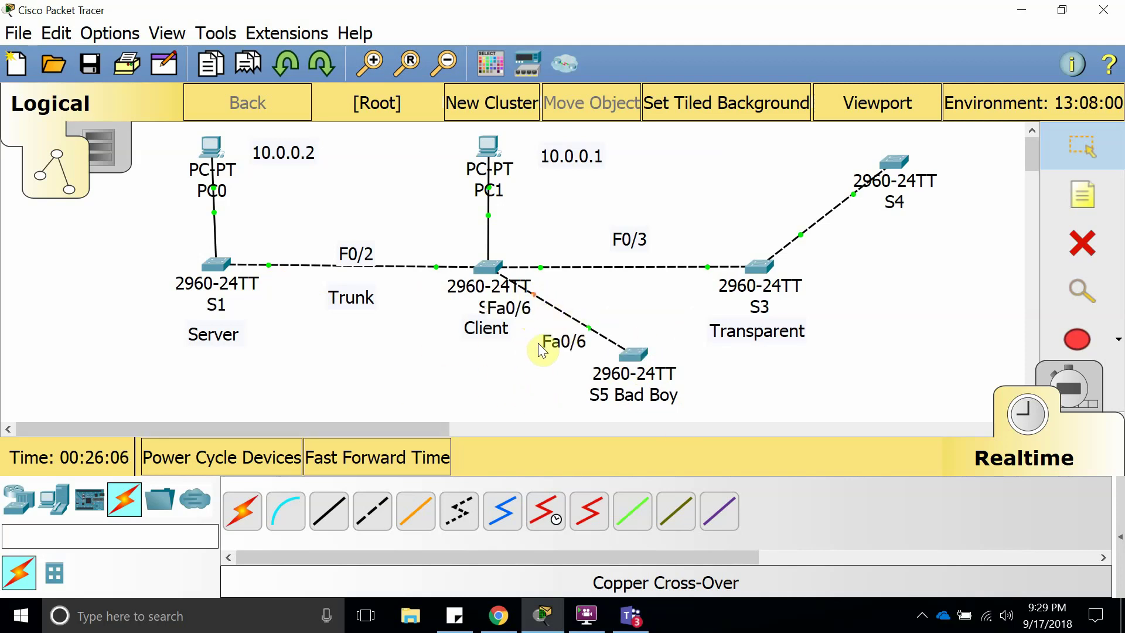
{"action": "left_click", "coordinate": [564, 342]}
{"action": "mouse_move", "coordinate": [640, 349]}
{"action": "left_mouse_down"}
{"action": "mouse_move", "coordinate": [683, 349]}
{"action": "mouse_move", "coordinate": [621, 344]}
{"action": "mouse_move", "coordinate": [641, 363]}
{"action": "left_mouse_up"}
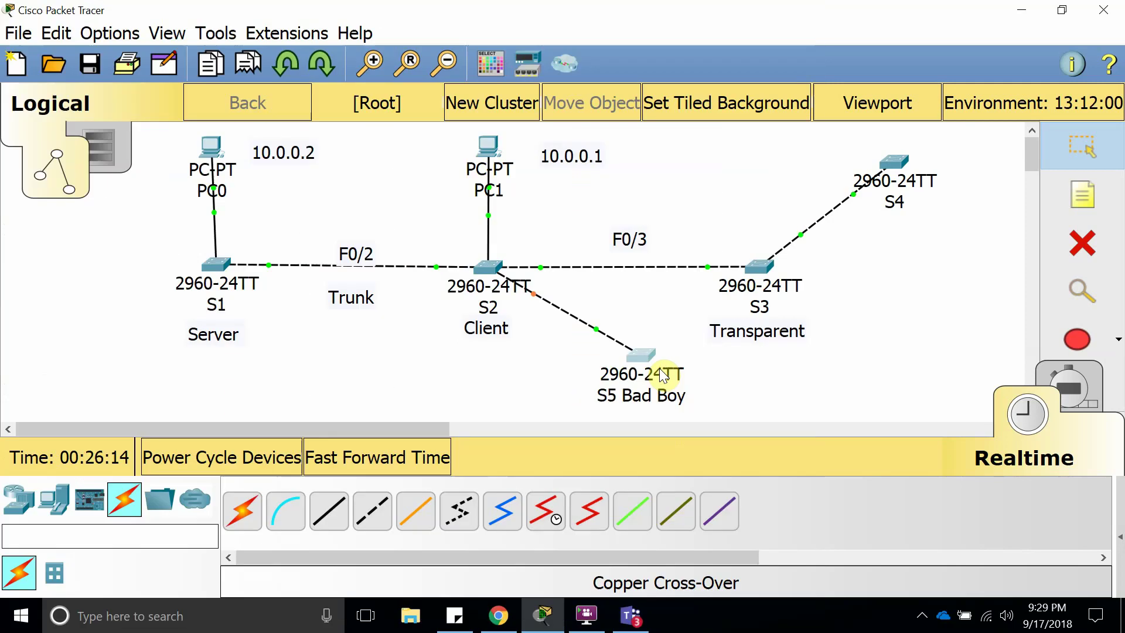
{"action": "left_click", "coordinate": [491, 369]}
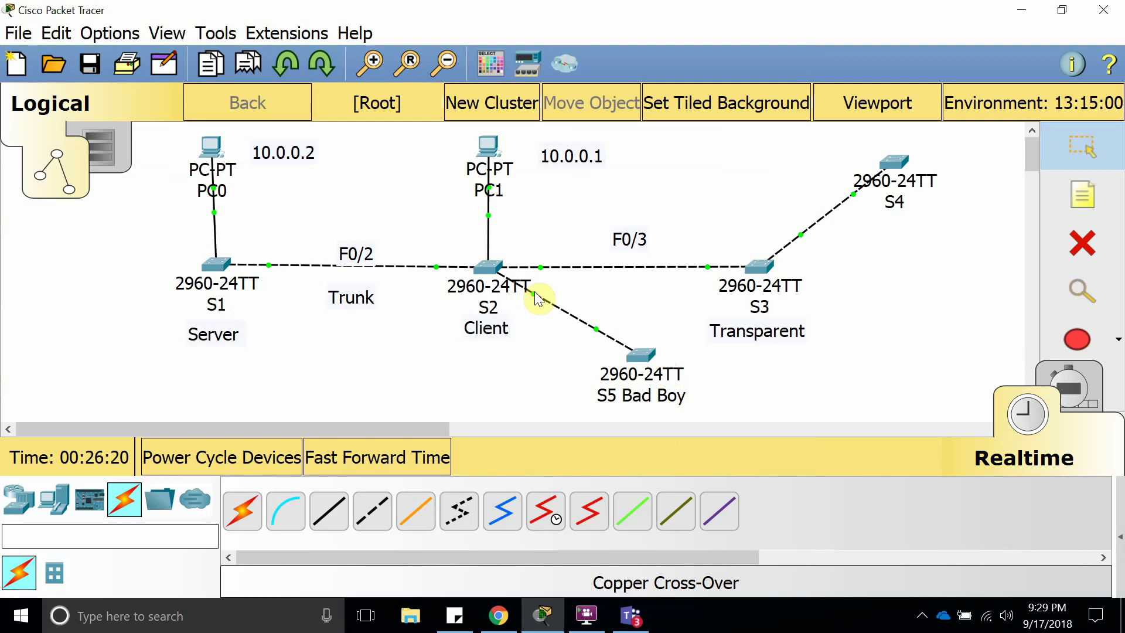
Briefly reopen S5 Bad Boy's console and close it again.
{"action": "left_click", "coordinate": [644, 352]}
{"action": "left_click", "coordinate": [716, 76]}
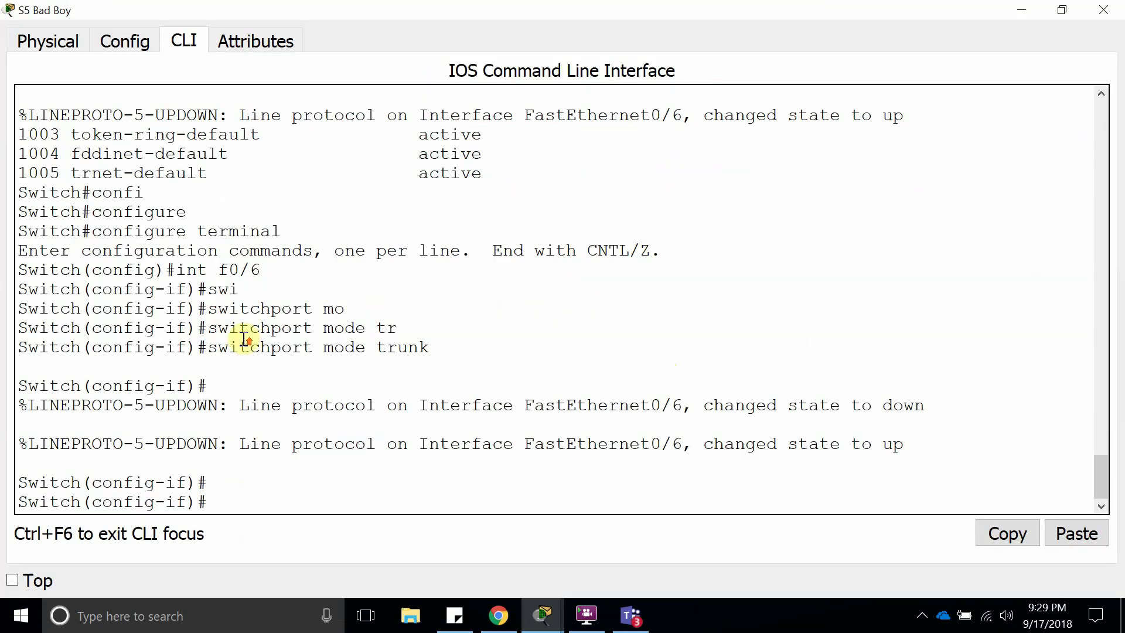
{"action": "scroll", "coordinate": [234, 334], "scroll_direction": "up", "scroll_amount": 7}
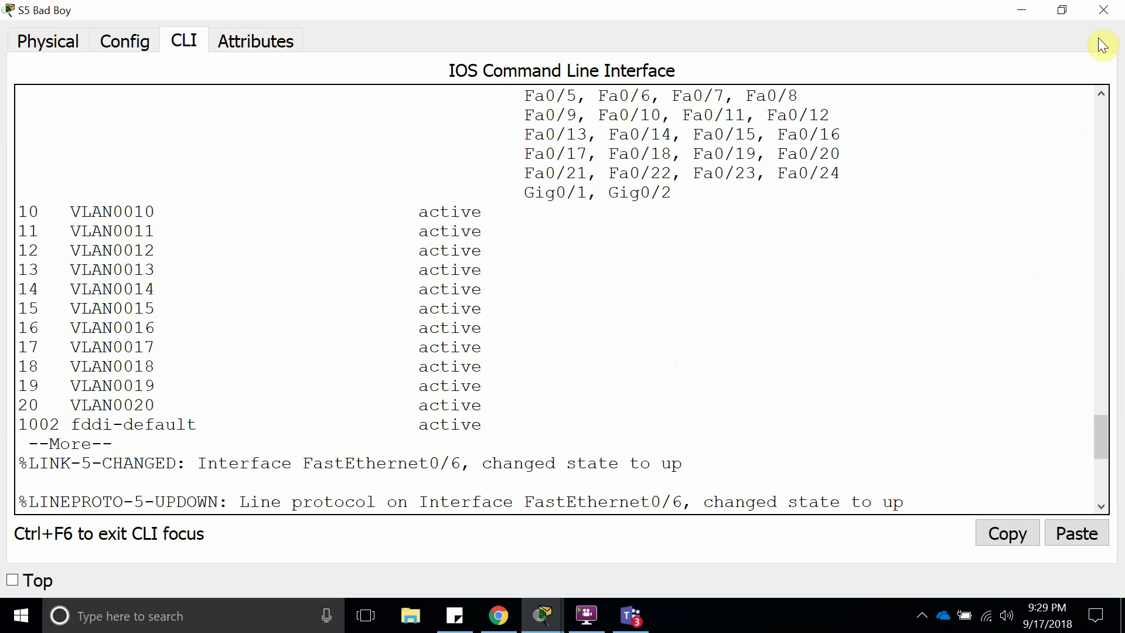
{"action": "left_click", "coordinate": [1103, 10]}
Run show vlan brief on S2, which now lists the new VLANs 10 through 20.
{"action": "left_click", "coordinate": [491, 265]}
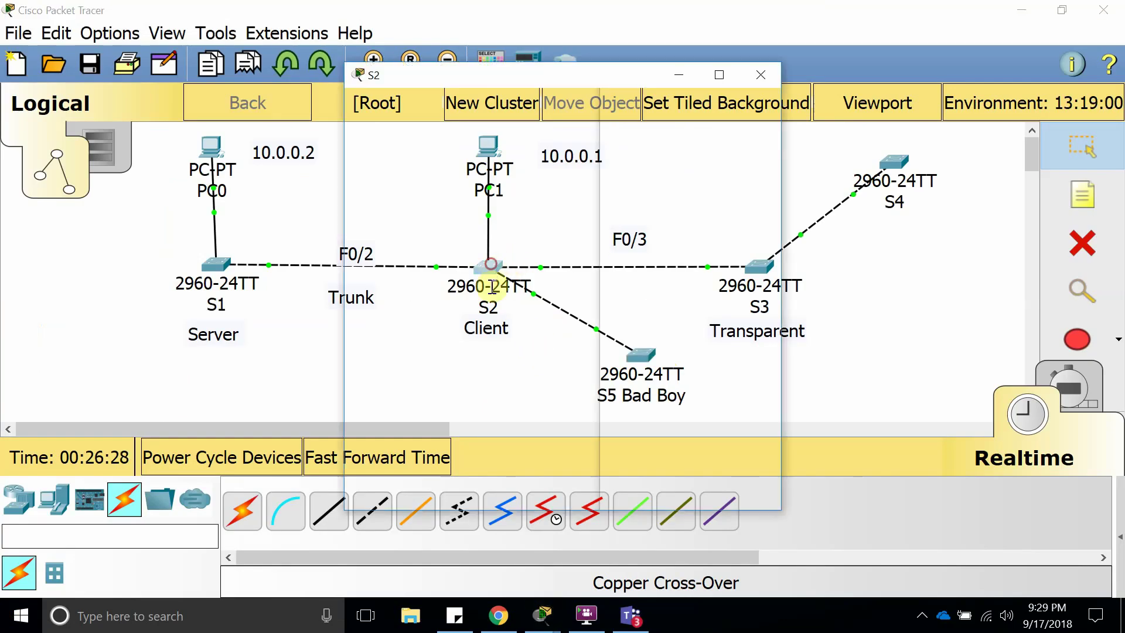
{"action": "left_click", "coordinate": [722, 75]}
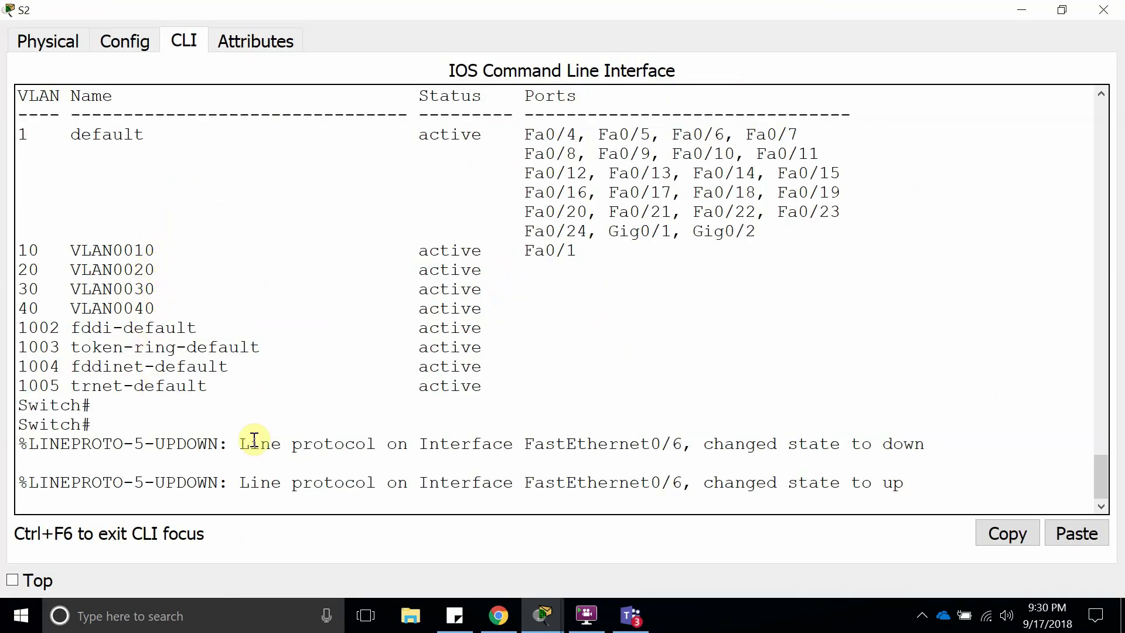
{"action": "key", "text": "Return"}
{"action": "key", "text": "Return"}
{"action": "type", "text": "enab"}
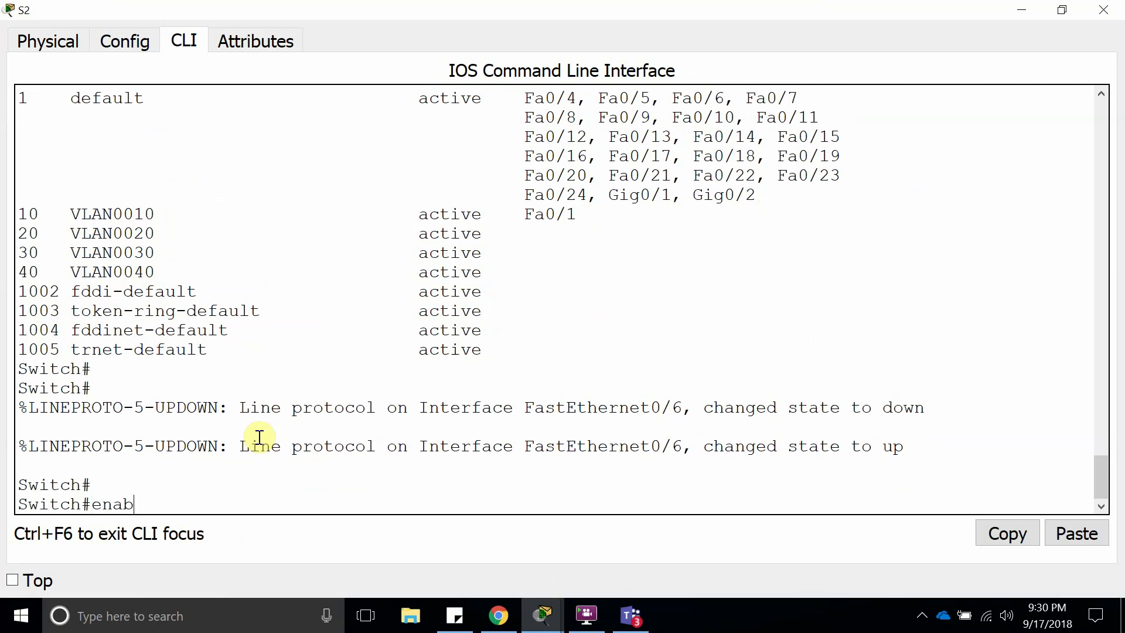
{"action": "key", "text": "BackSpace"}
{"action": "key", "text": "BackSpace"}
{"action": "type", "text": "an br"}
{"action": "key", "text": "Tab"}
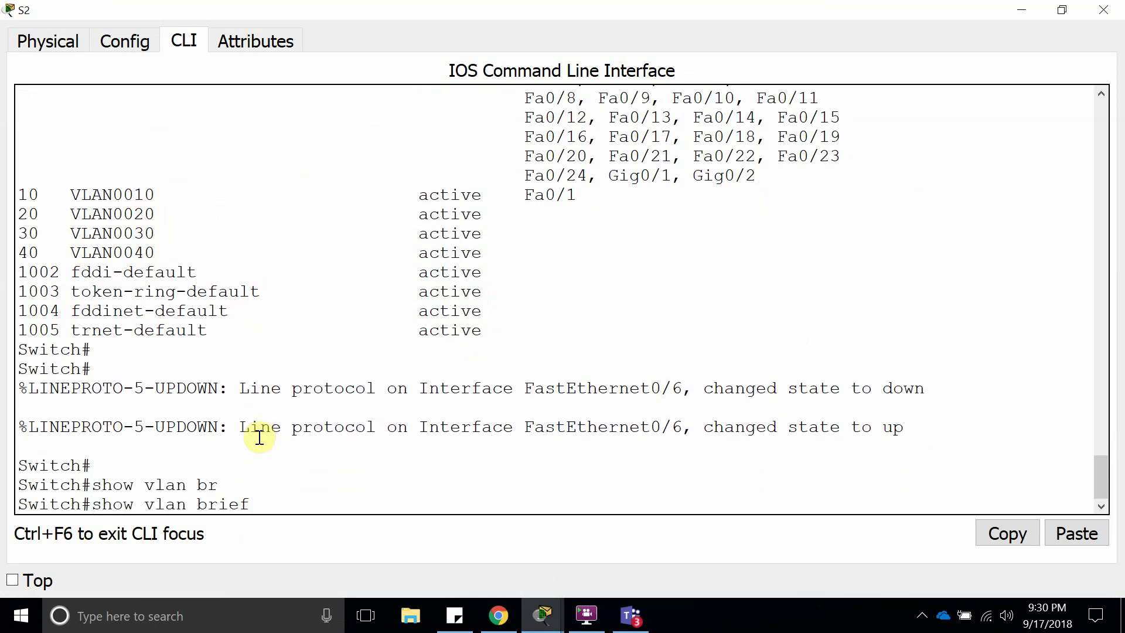
{"action": "key", "text": "Return"}
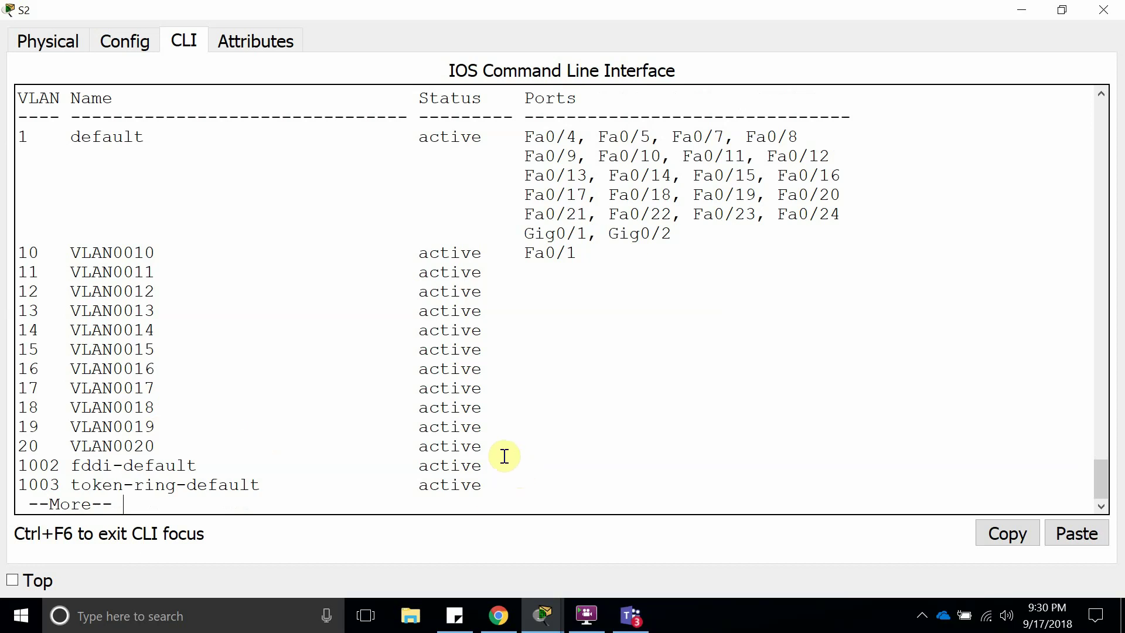
{"action": "left_click_drag", "start_coordinate": [493, 447], "coordinate": [23, 252]}
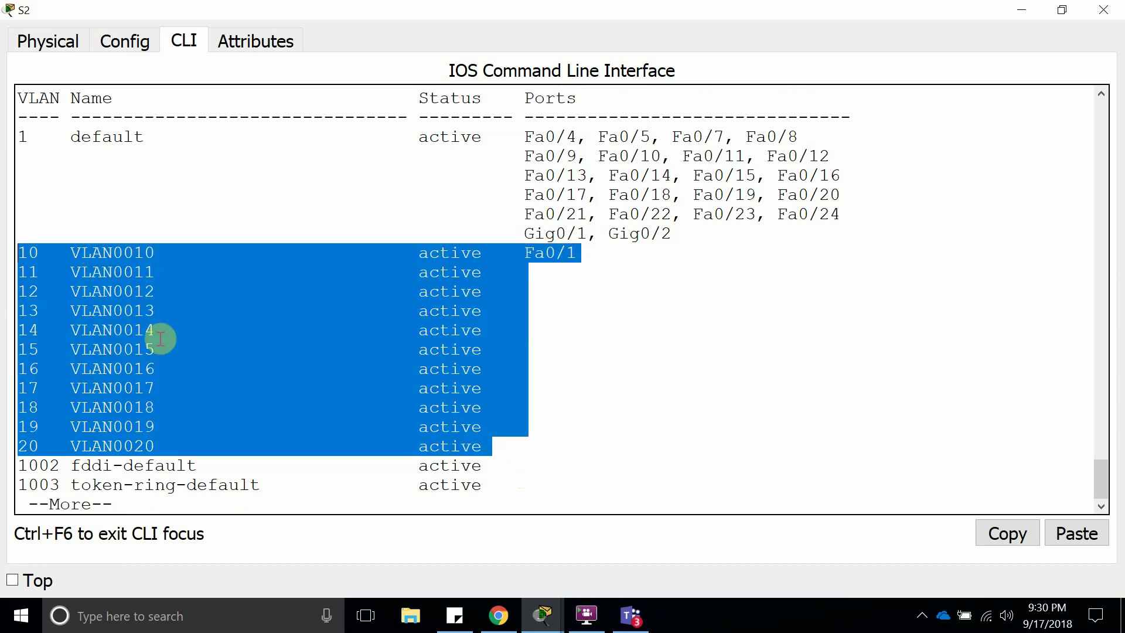
Open S1's console and enter privileged mode with enable.
{"action": "left_click", "coordinate": [1104, 18]}
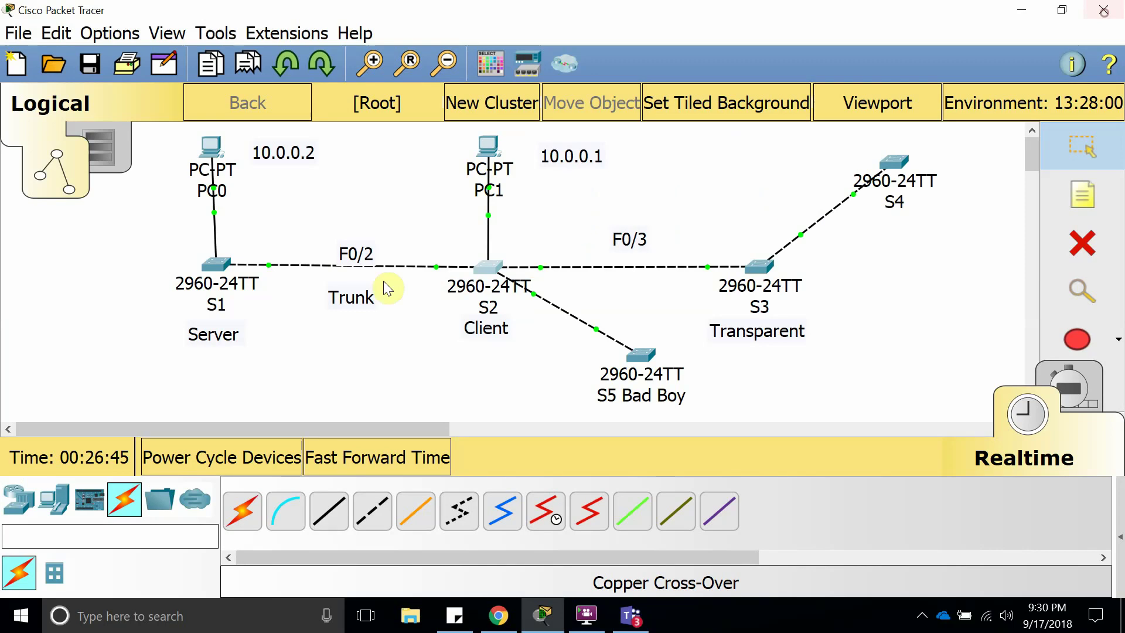
{"action": "left_click", "coordinate": [227, 265]}
{"action": "left_click", "coordinate": [719, 75]}
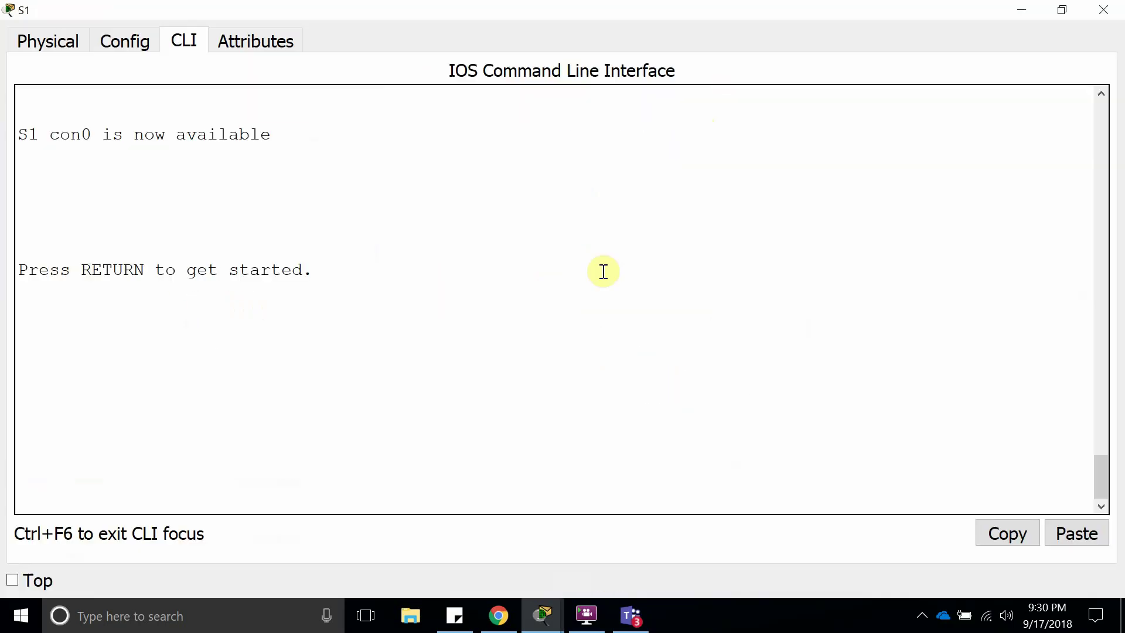
{"action": "key", "text": "Return"}
{"action": "key", "text": "Return"}
{"action": "type", "text": "enable"}
Run show vlan brief on S1, confirming VLANs 10–20 such as VLAN0010 are present.
{"action": "key", "text": "Return"}
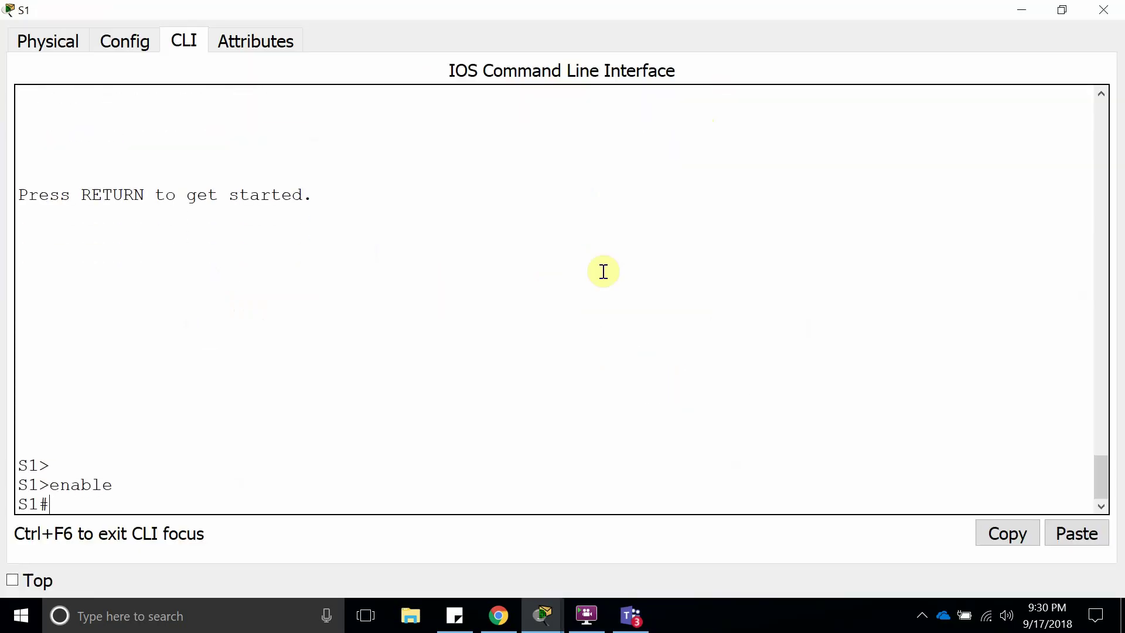
{"action": "type", "text": "show vlan bri"}
{"action": "key", "text": "Return"}
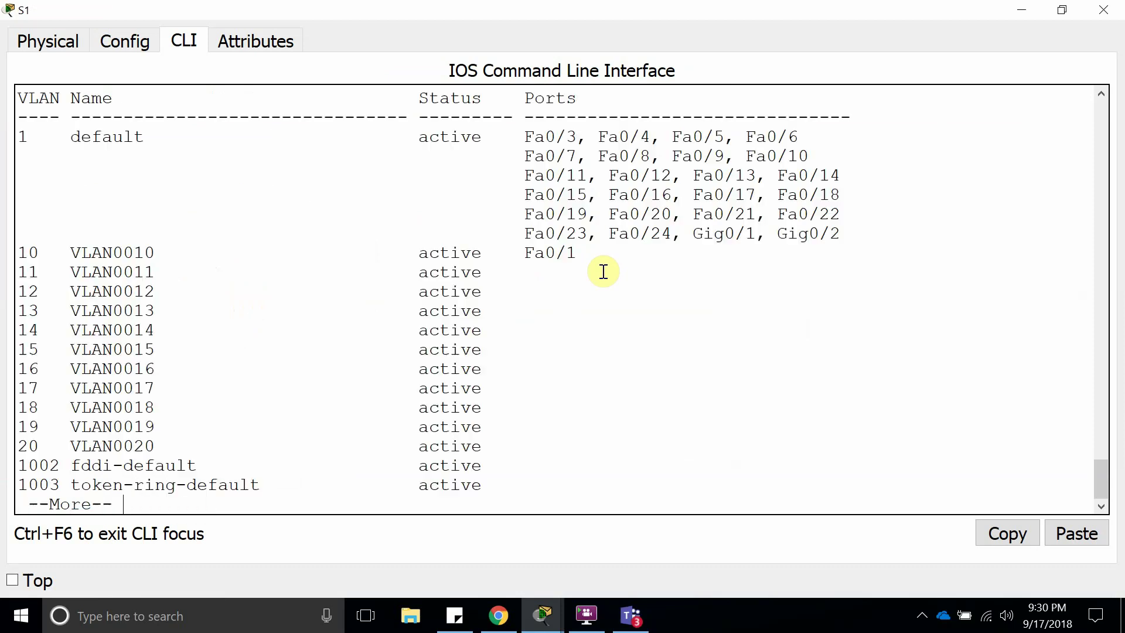
{"action": "key", "text": "Return"}
{"action": "key", "text": "Return"}
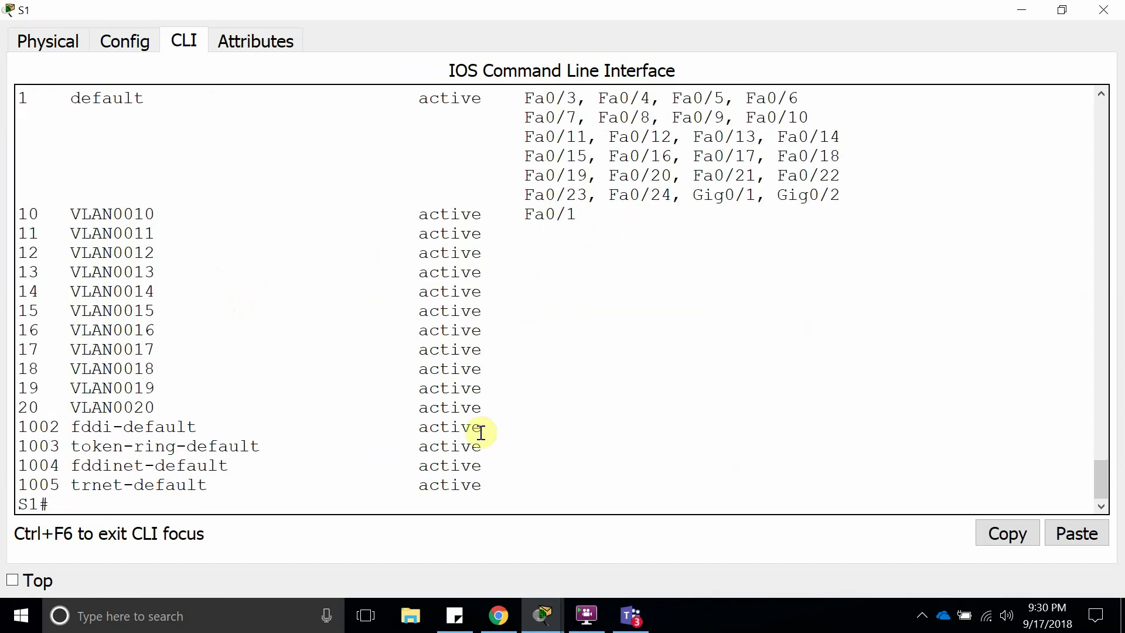
{"action": "left_click_drag", "start_coordinate": [493, 406], "coordinate": [18, 212]}
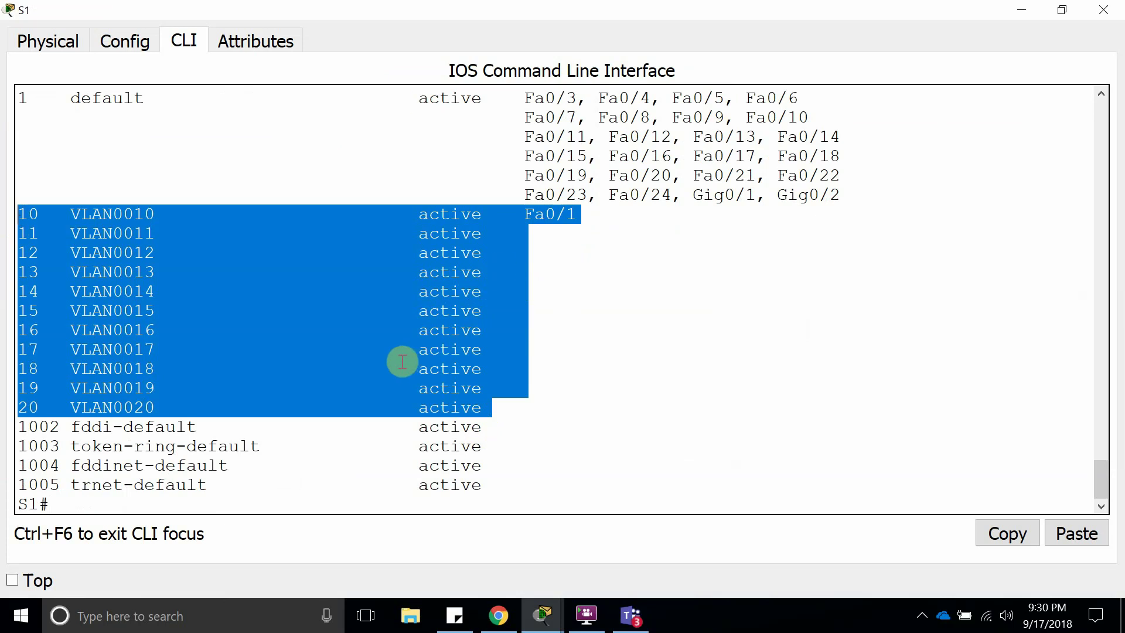
{"action": "scroll", "coordinate": [497, 392], "scroll_direction": "up", "scroll_amount": 5}
{"action": "scroll", "coordinate": [492, 388], "scroll_direction": "down", "scroll_amount": 5}
{"action": "scroll", "coordinate": [492, 388], "scroll_direction": "down", "scroll_amount": 1}
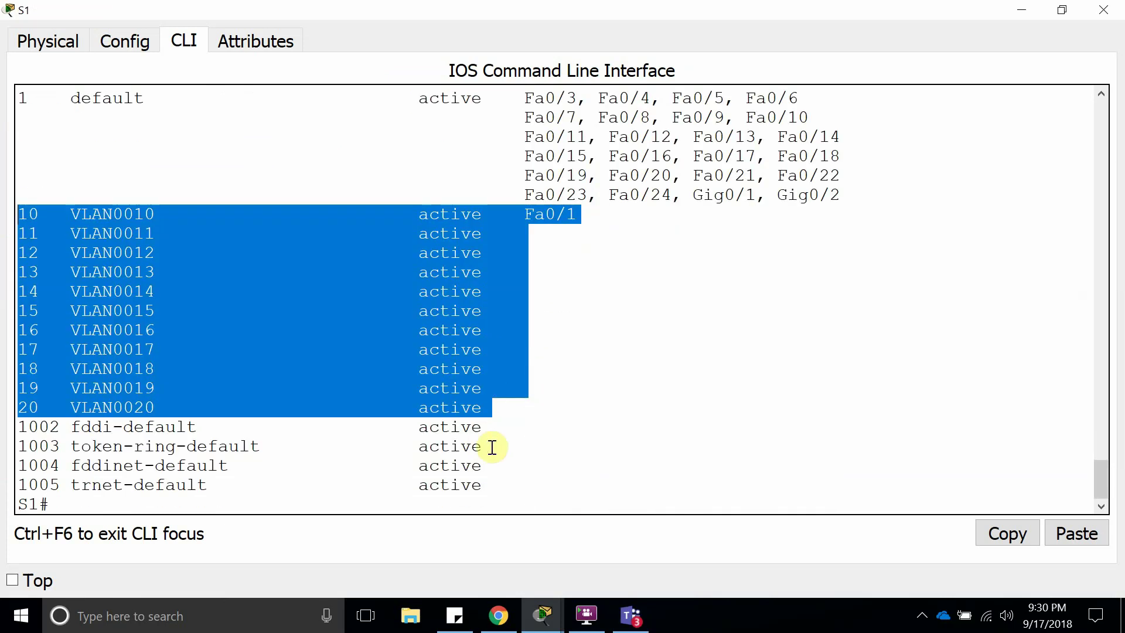
{"action": "double_click", "coordinate": [142, 213]}
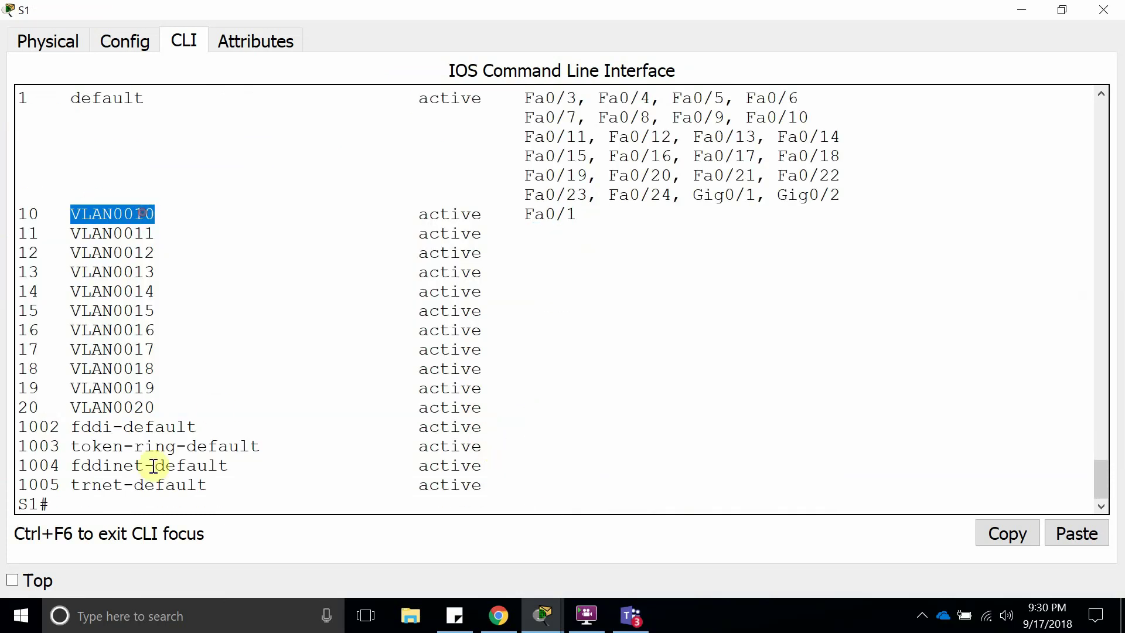
{"action": "left_click", "coordinate": [106, 499]}
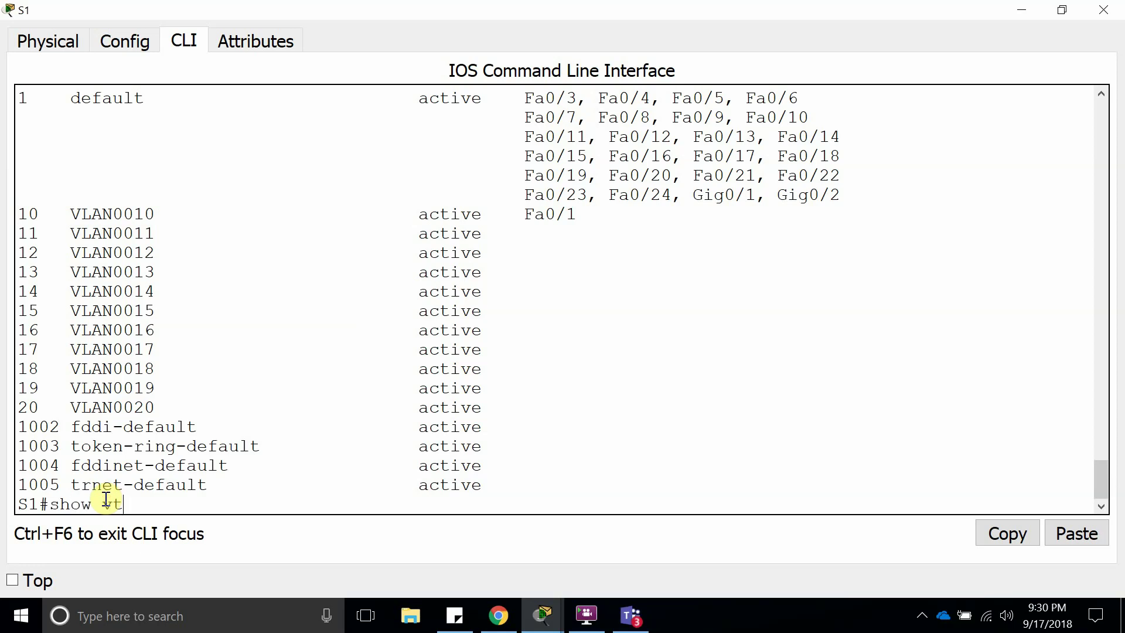
Run show vtp status on S1, showing configuration revision 11.
{"action": "type", "text": "show vtp statu"}
{"action": "key", "text": "Tab"}
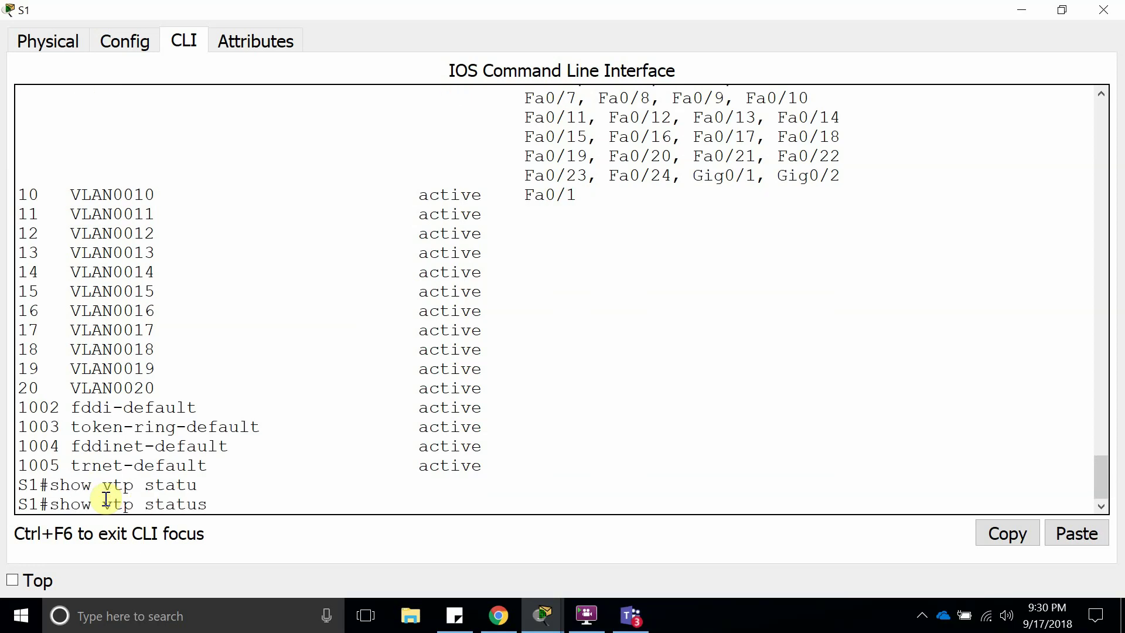
{"action": "key", "text": "Return"}
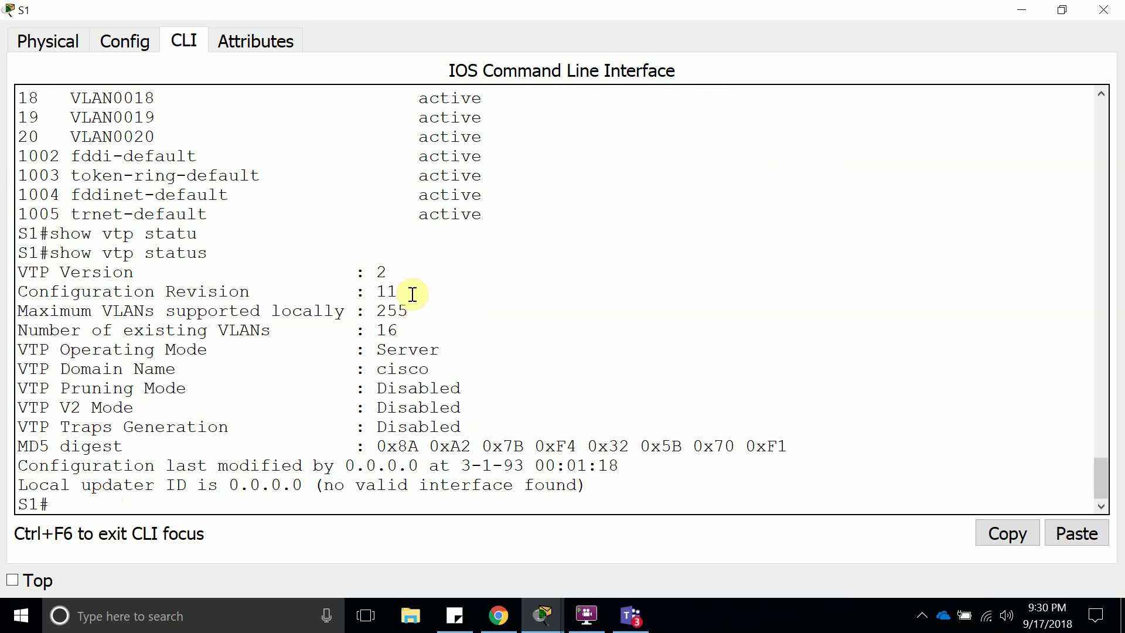
{"action": "left_click_drag", "start_coordinate": [409, 290], "coordinate": [373, 288]}
Close S1's console, nudge S5 down, and enter enable mode on S4's console.
{"action": "left_click", "coordinate": [1103, 9]}
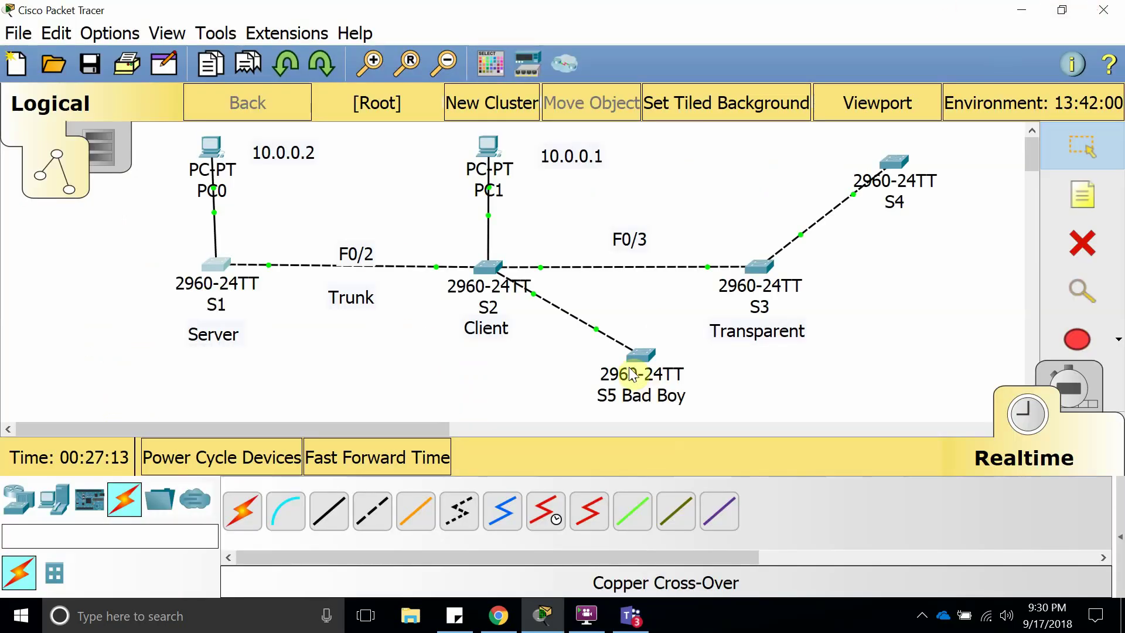
{"action": "left_click_drag", "start_coordinate": [634, 346], "coordinate": [623, 347]}
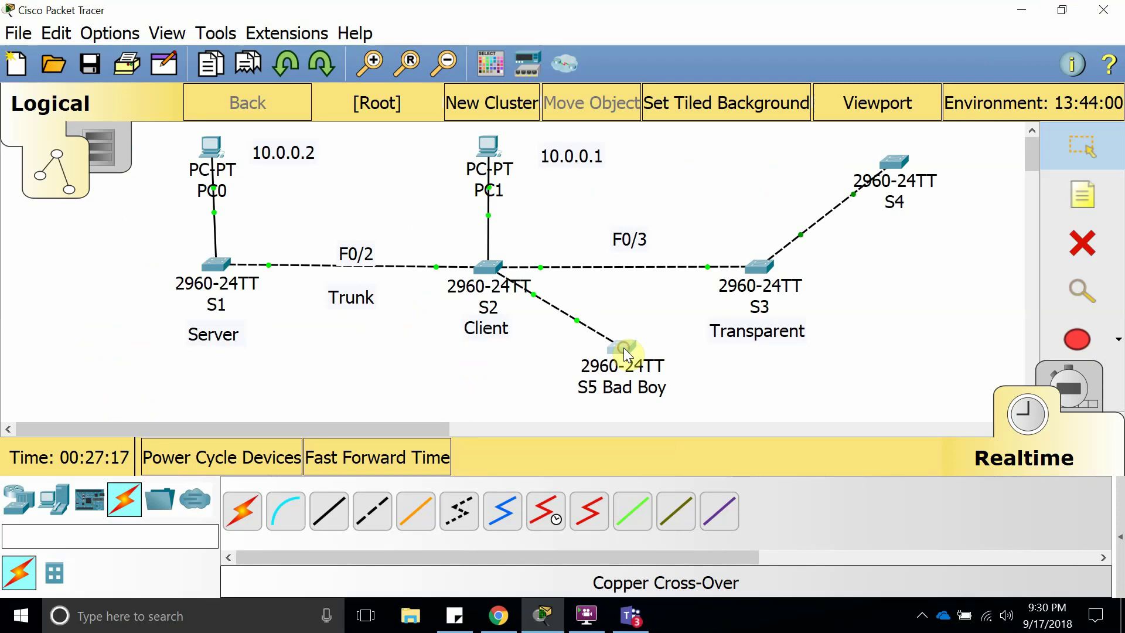
{"action": "left_click", "coordinate": [891, 157]}
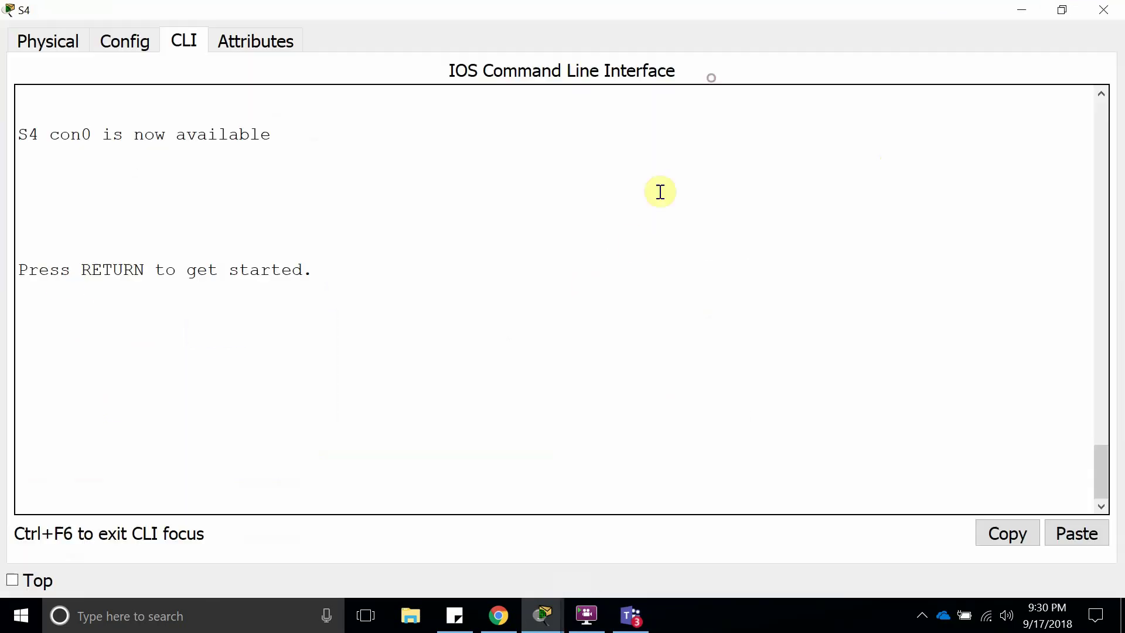
{"action": "left_click", "coordinate": [720, 75]}
{"action": "key", "text": "Return"}
{"action": "key", "text": "Return"}
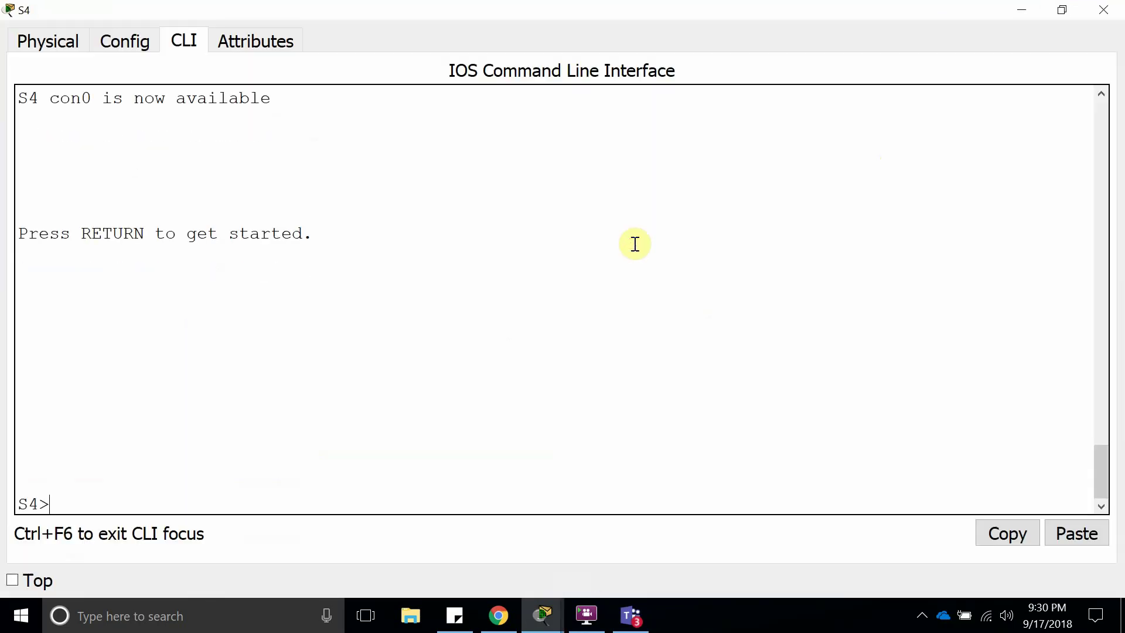
{"action": "key", "text": "Return"}
{"action": "type", "text": "enable"}
{"action": "key", "text": "Return"}
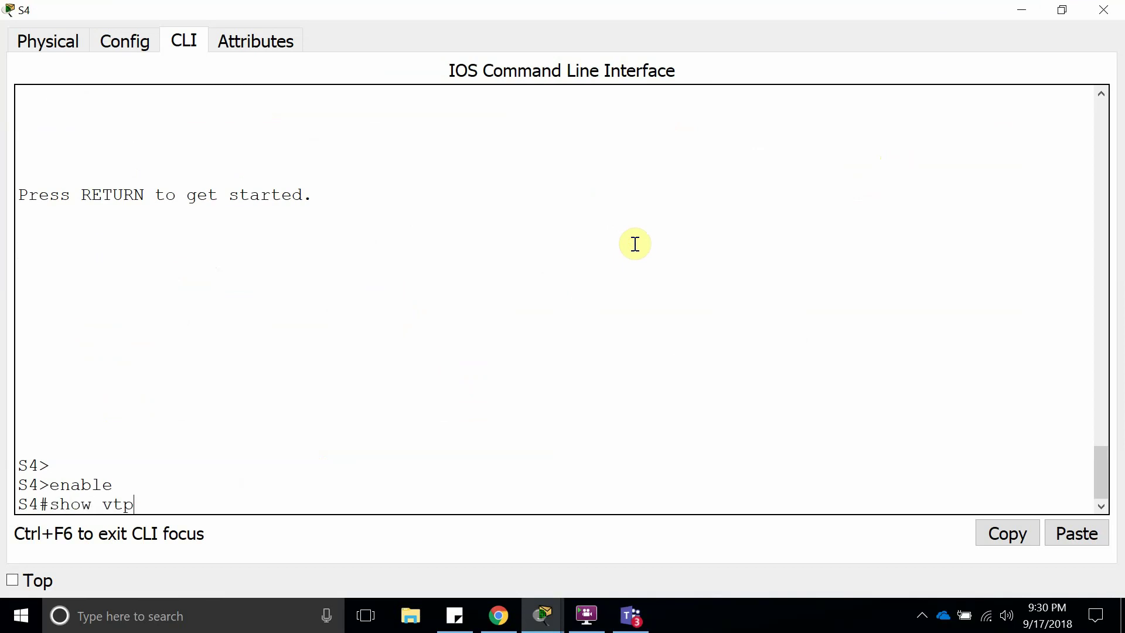
Run show vlan brief on S4, confirming VLANs 10 through 20 are listed, then close it.
{"action": "key", "text": "BackSpace"}
{"action": "key", "text": "BackSpace"}
{"action": "key", "text": "BackSpace"}
{"action": "key", "text": "Return"}
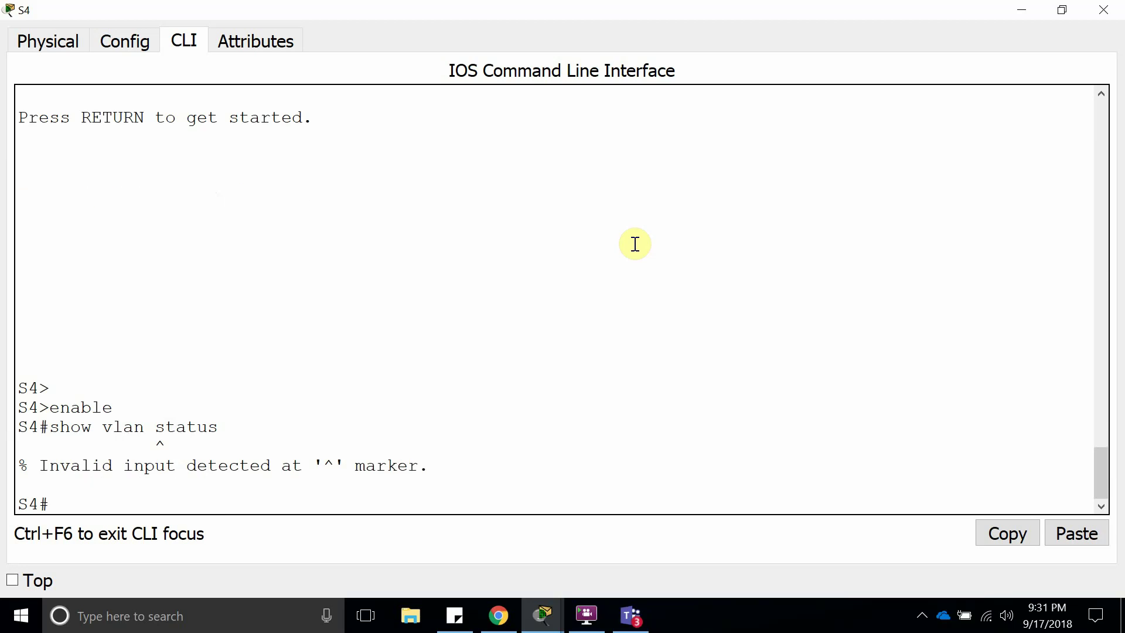
{"action": "key", "text": "Up"}
{"action": "key", "text": "Return"}
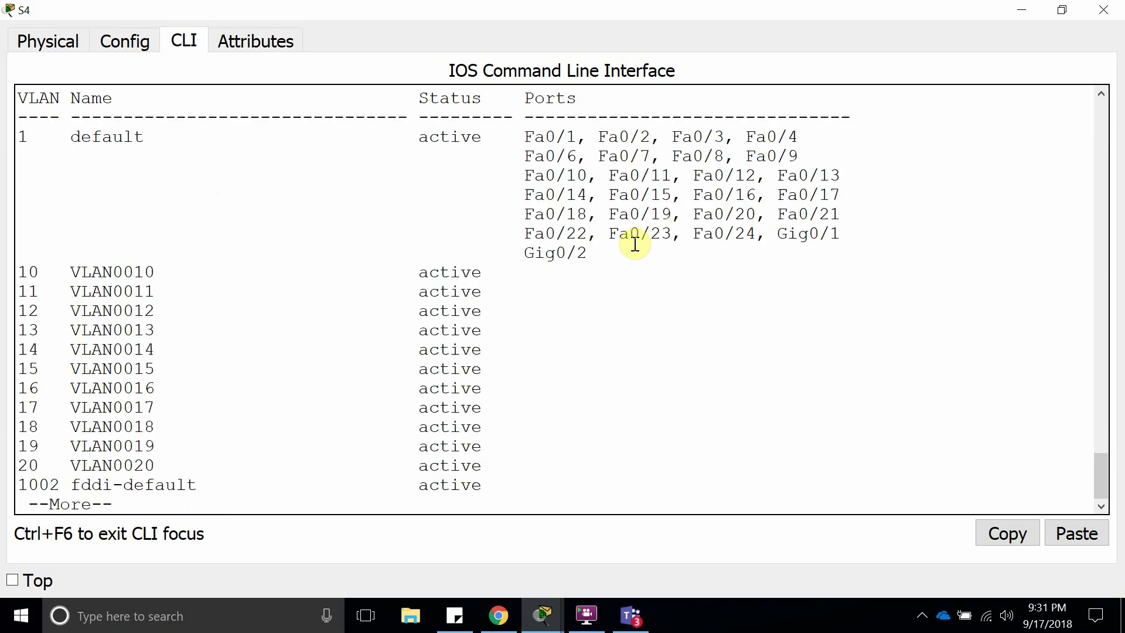
{"action": "left_click_drag", "start_coordinate": [19, 269], "coordinate": [283, 464]}
{"action": "left_click", "coordinate": [670, 410]}
{"action": "left_click_drag", "start_coordinate": [495, 487], "coordinate": [21, 274]}
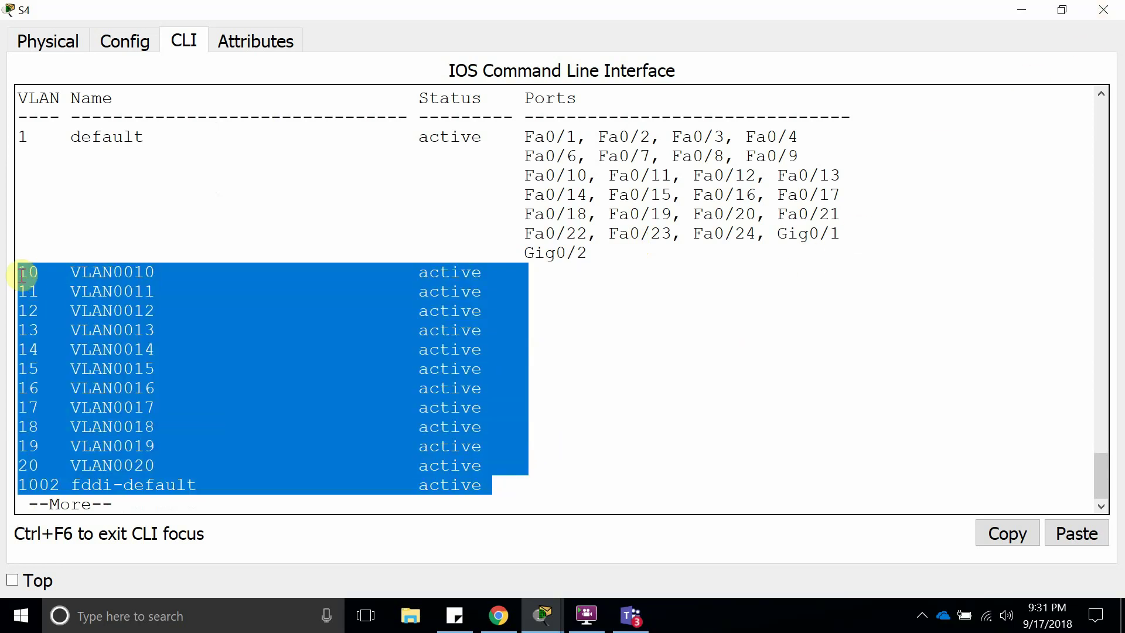
{"action": "left_click", "coordinate": [1104, 12]}
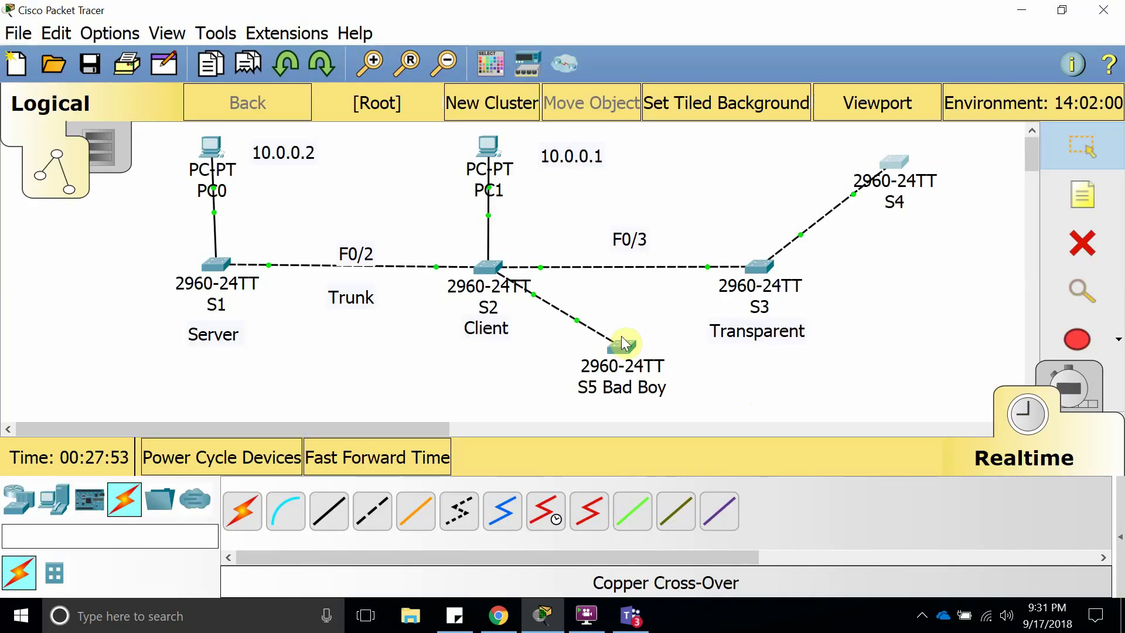
Nudge S5 Bad Boy slightly up and right, briefly checking its window.
{"action": "mouse_move", "coordinate": [621, 335]}
{"action": "left_mouse_down"}
{"action": "mouse_move", "coordinate": [618, 349]}
{"action": "mouse_move", "coordinate": [612, 329]}
{"action": "mouse_move", "coordinate": [636, 351]}
{"action": "left_mouse_up"}
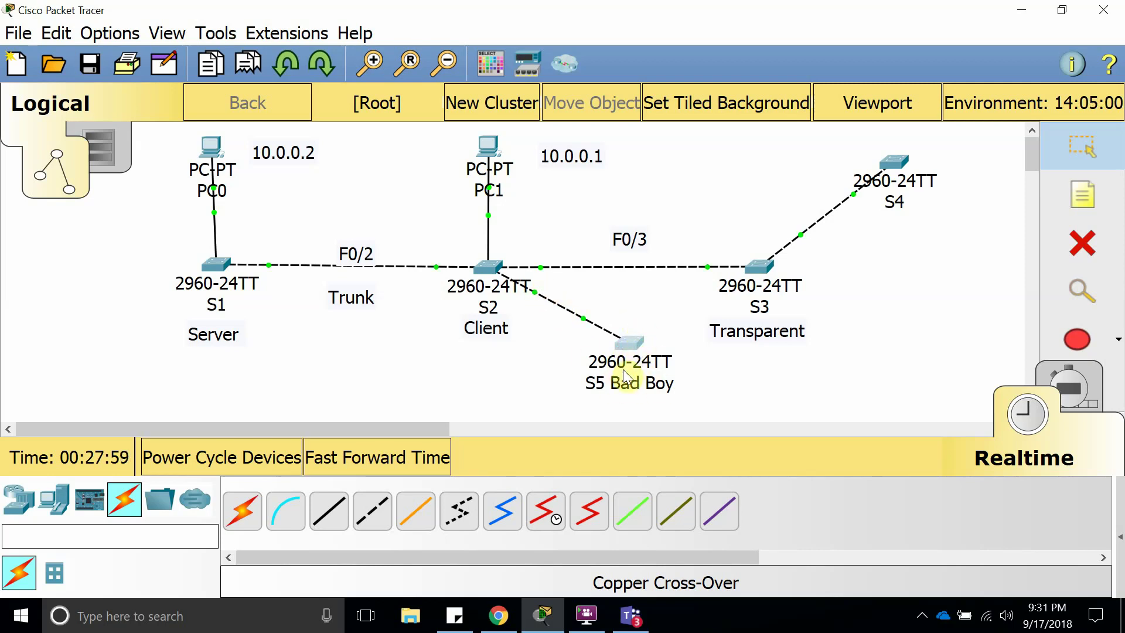
{"action": "left_click", "coordinate": [631, 341]}
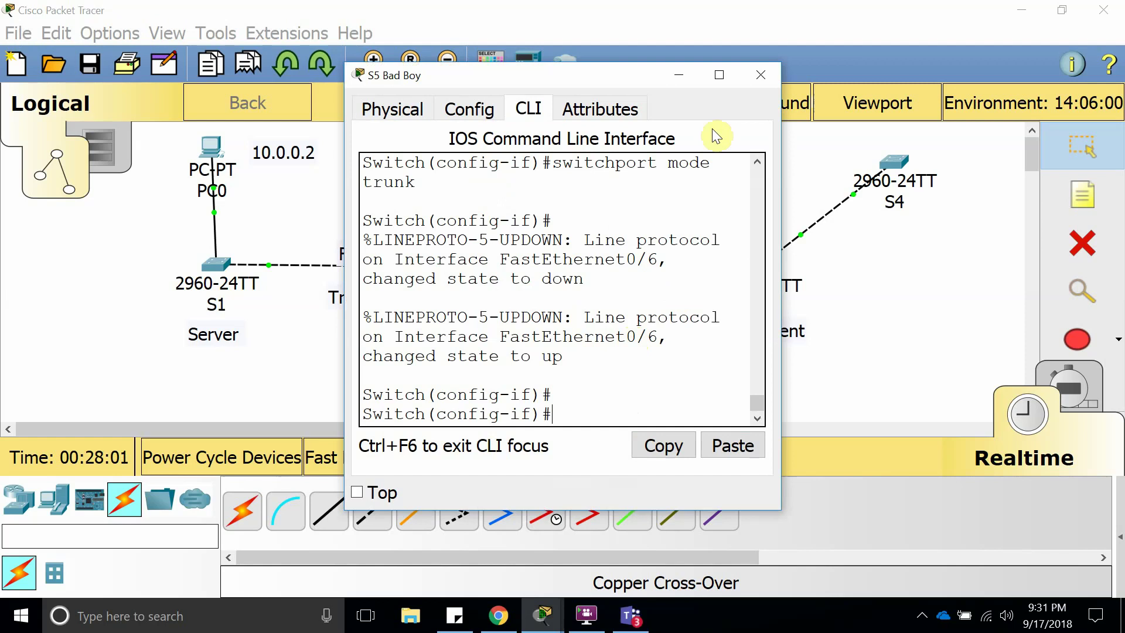
{"action": "left_click", "coordinate": [761, 75]}
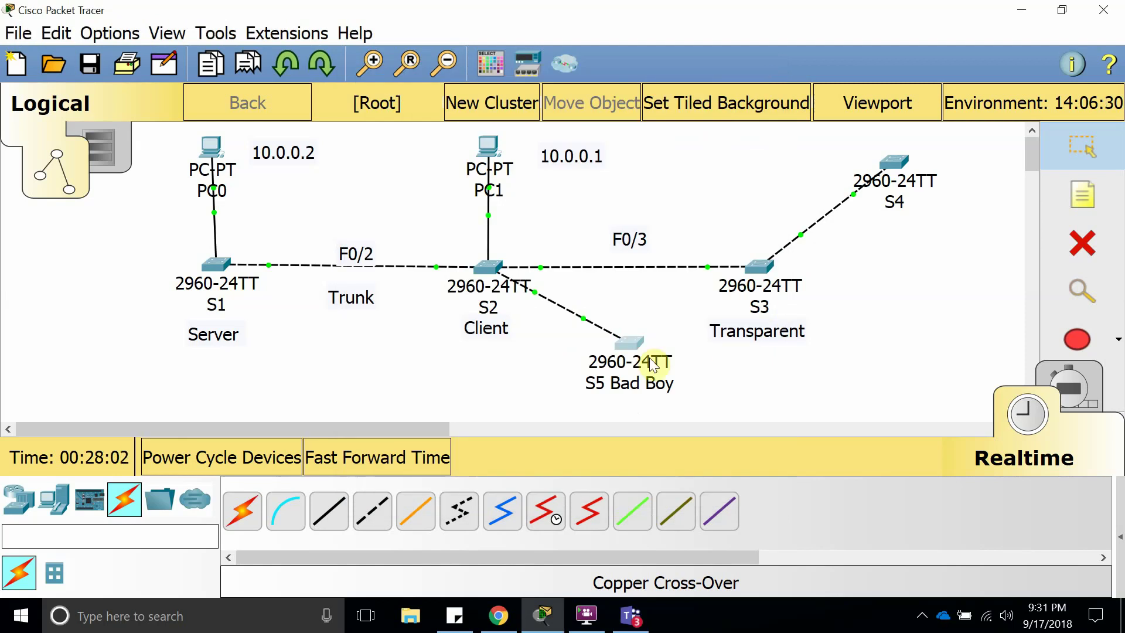
Shift the Transparent note under S3 slightly to the right.
{"action": "left_click", "coordinate": [730, 331]}
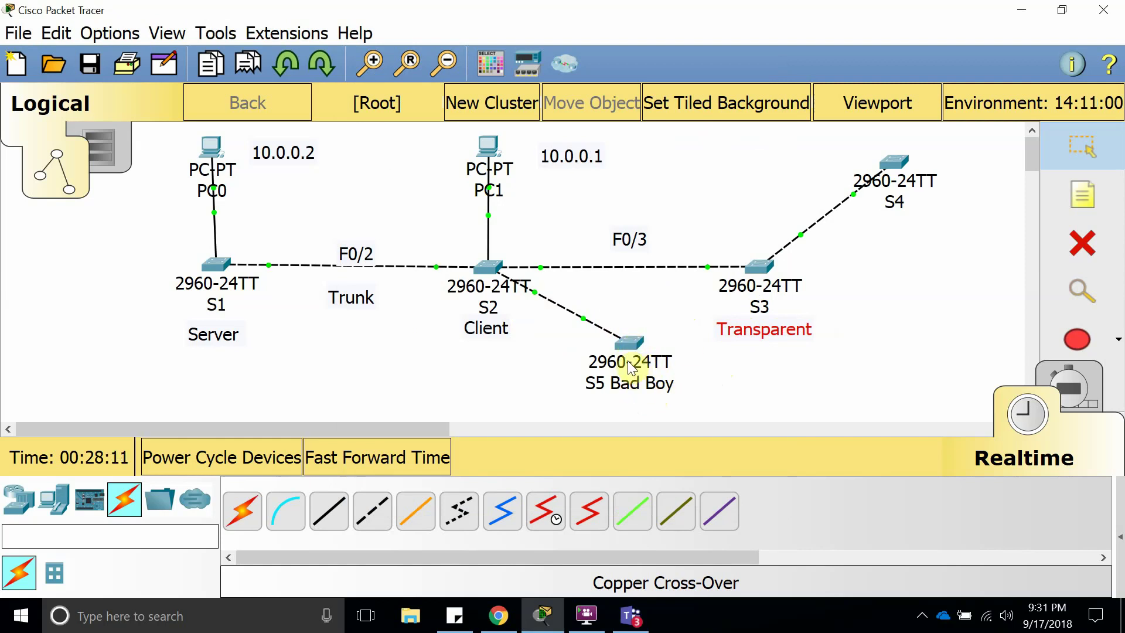
{"action": "mouse_move", "coordinate": [631, 367]}
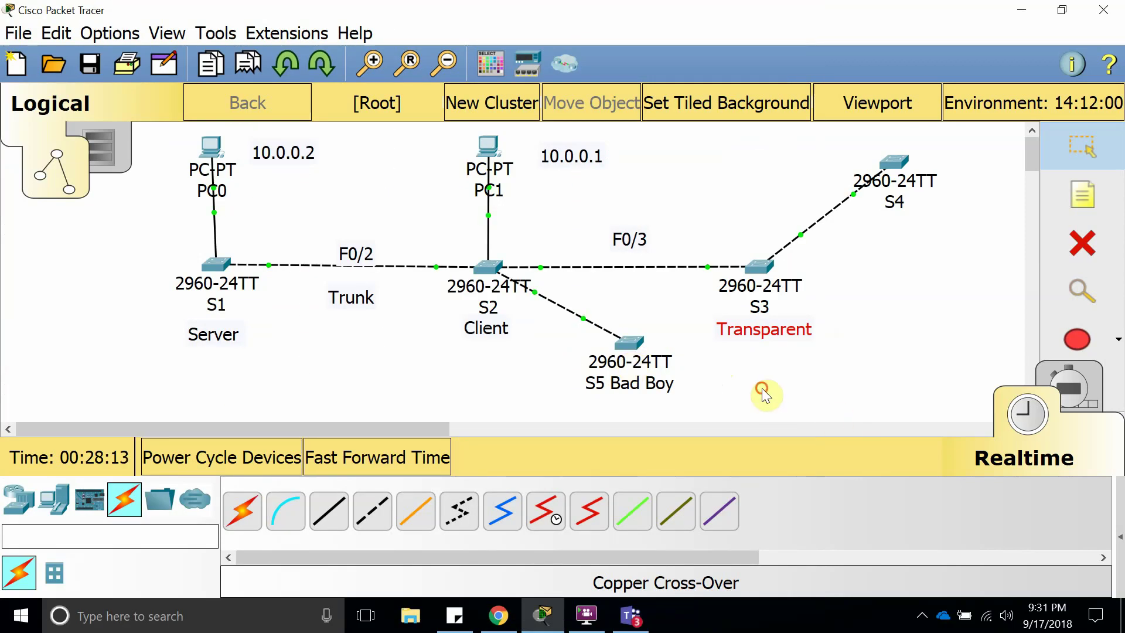
{"action": "left_click_drag", "start_coordinate": [774, 332], "coordinate": [781, 325]}
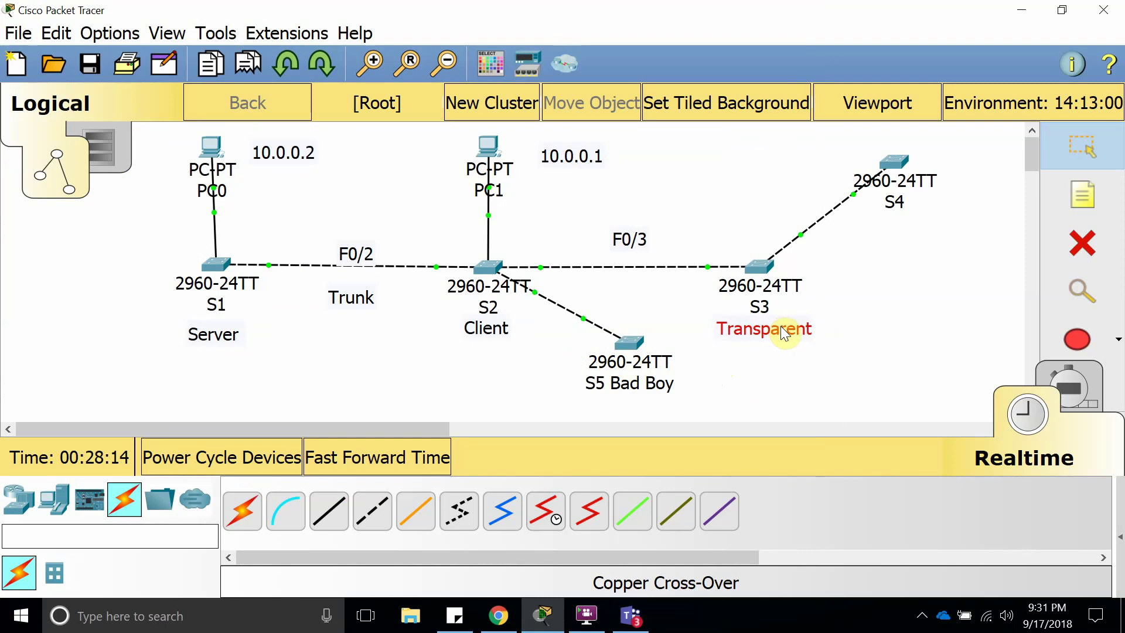
{"action": "left_click", "coordinate": [764, 384]}
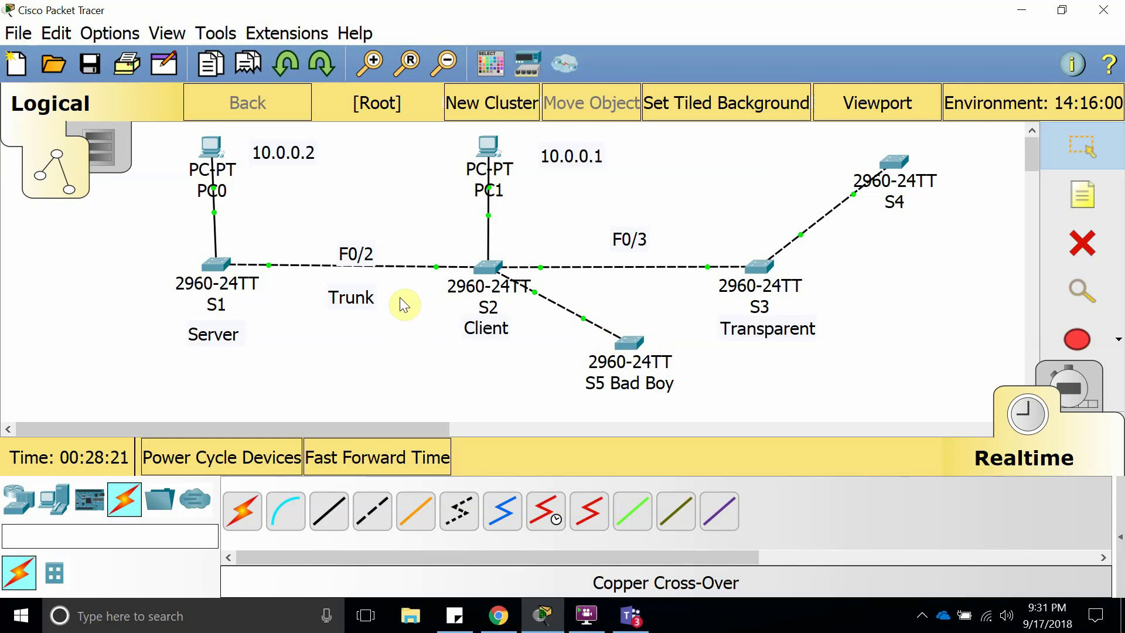
Move the F0/2 and Trunk notes on the S1–S2 link up slightly.
{"action": "left_click_drag", "start_coordinate": [353, 253], "coordinate": [346, 242]}
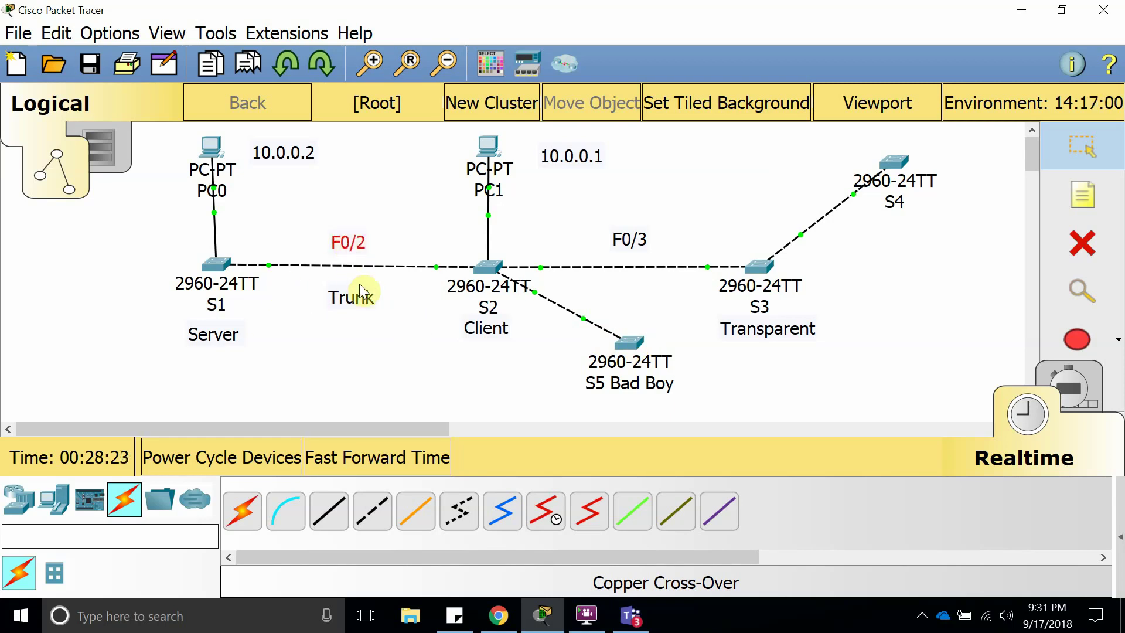
{"action": "left_click", "coordinate": [353, 292]}
{"action": "left_click_drag", "start_coordinate": [356, 290], "coordinate": [353, 286]}
{"action": "left_click", "coordinate": [346, 240]}
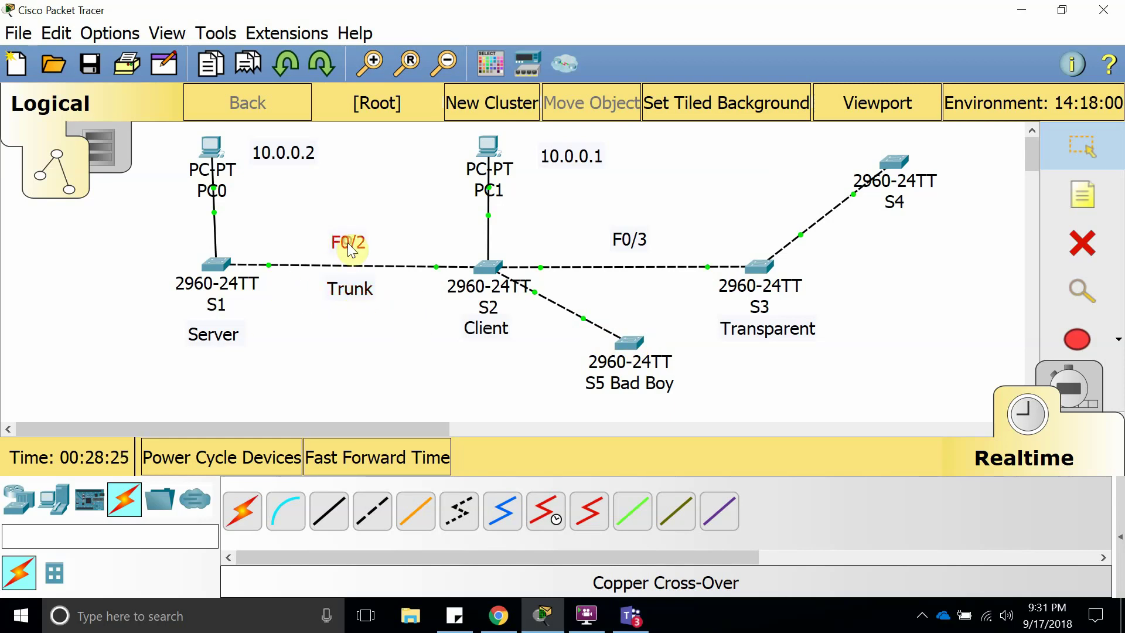
{"action": "left_click", "coordinate": [346, 243]}
{"action": "left_click", "coordinate": [839, 393]}
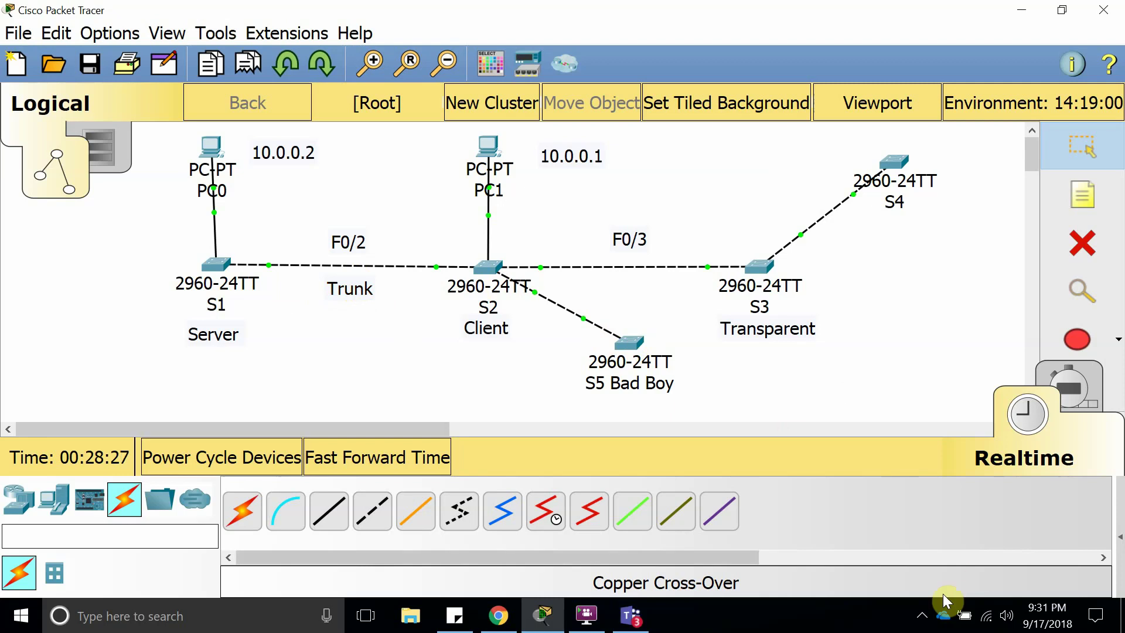